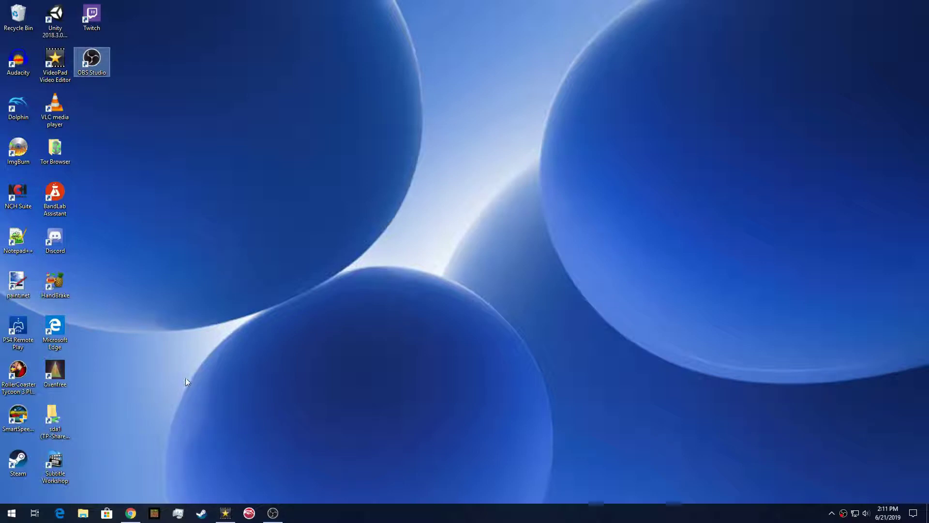
Step: Clear the desktop icon selection and open File Explorer from the taskbar
click(244, 340)
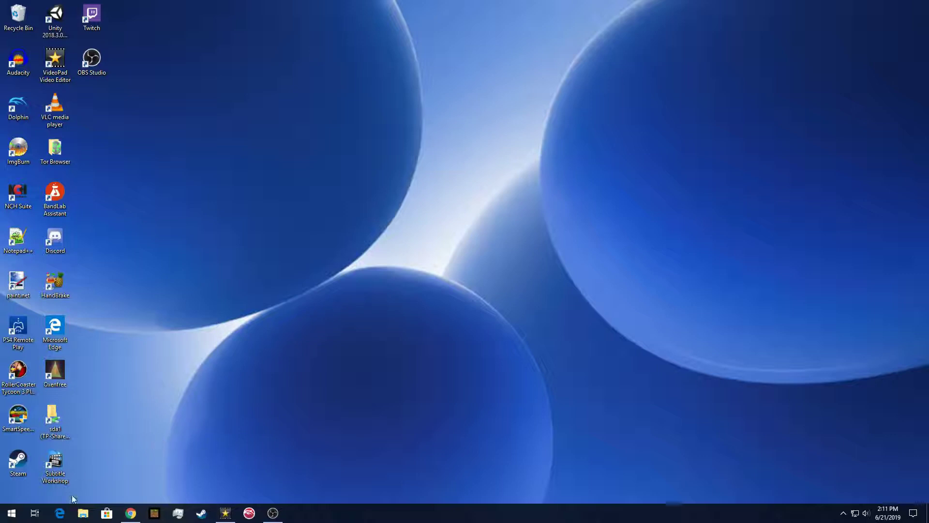
click(83, 513)
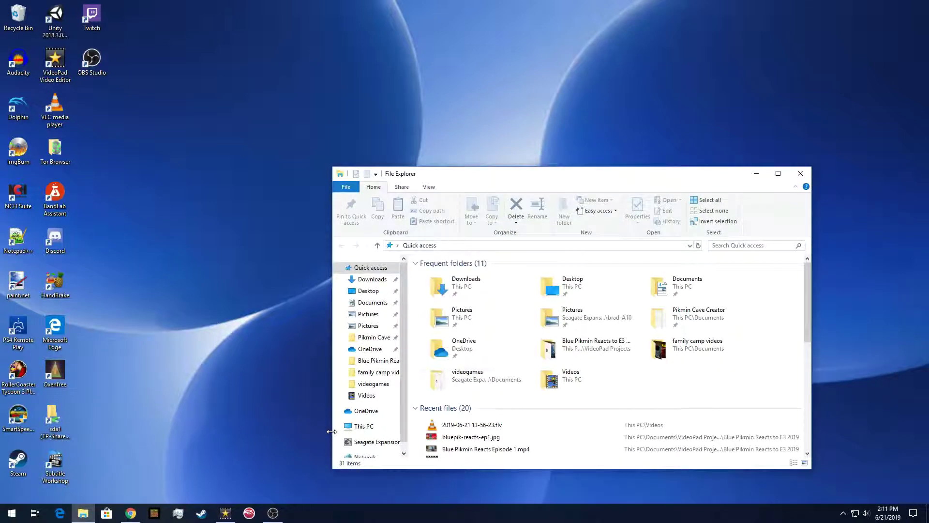
Step: Launch Dolphin.exe from Documents\Dolphin-x64 and nudge the Dolphin window slightly upward
click(379, 302)
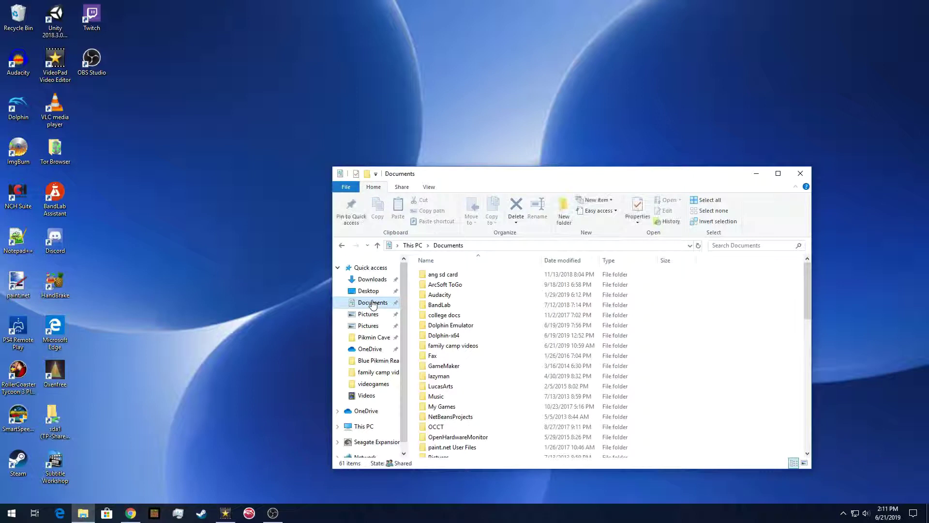
double_click(447, 335)
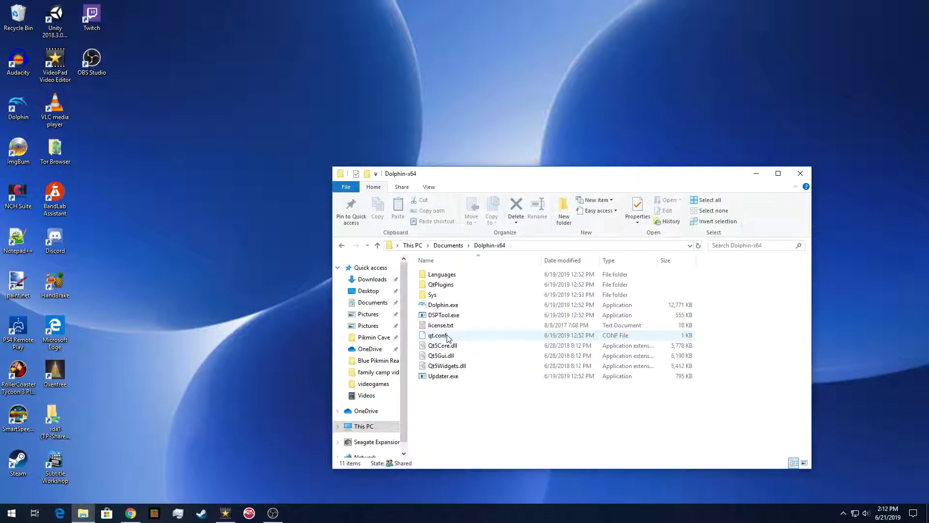
double_click(442, 306)
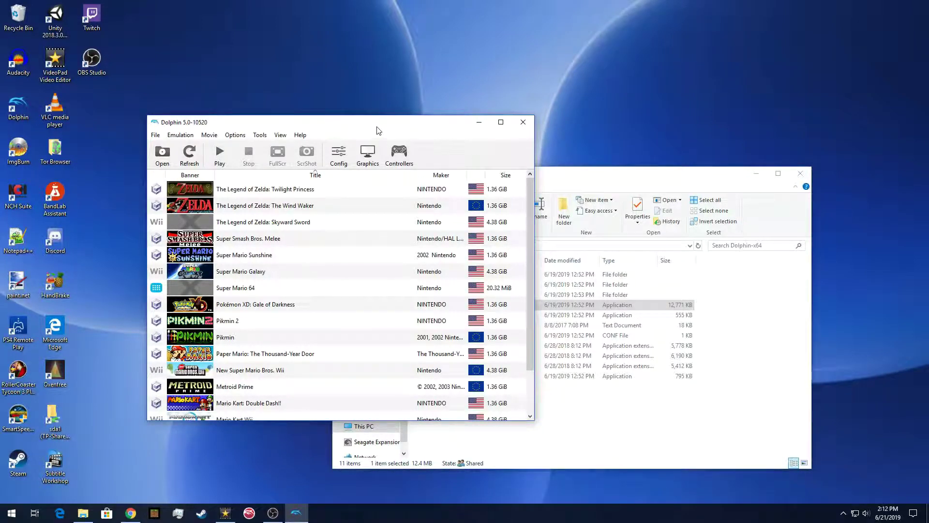
drag(380, 127, 380, 115)
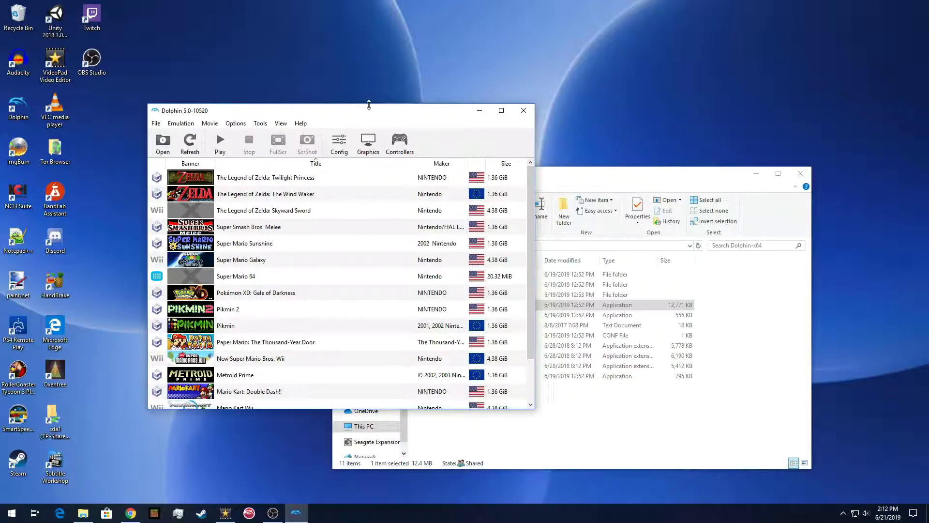
double_click(406, 111)
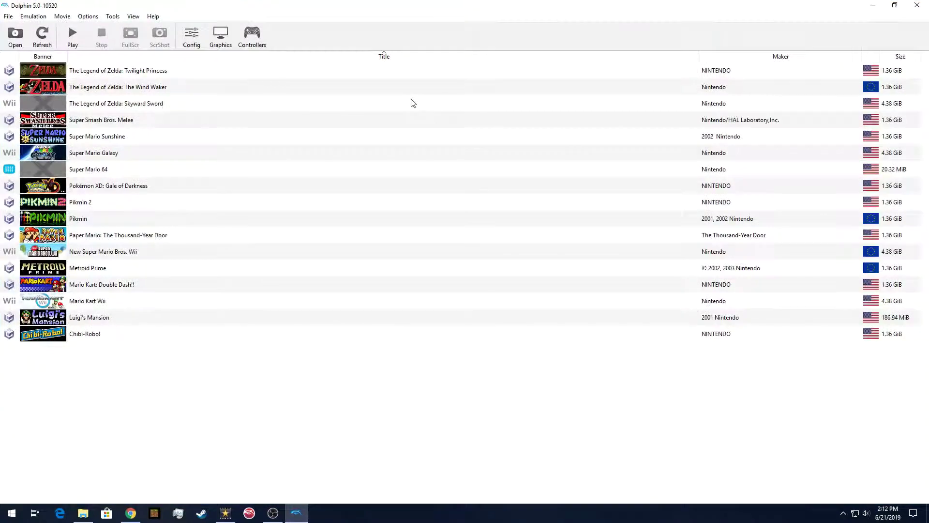
click(894, 6)
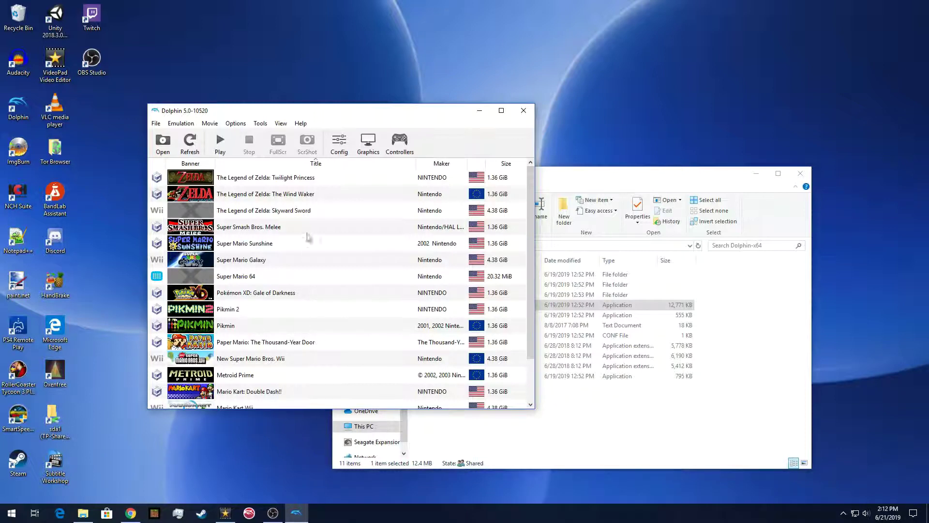
click(217, 312)
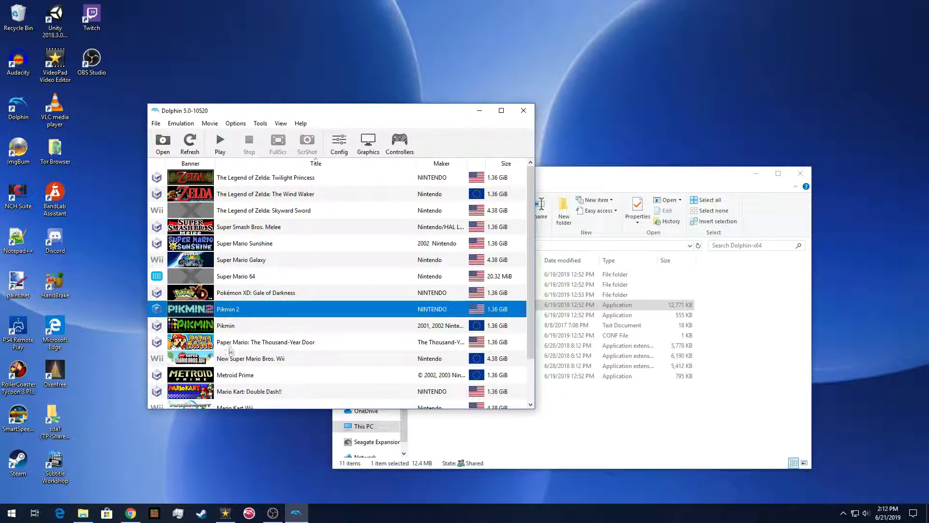
right_click(251, 310)
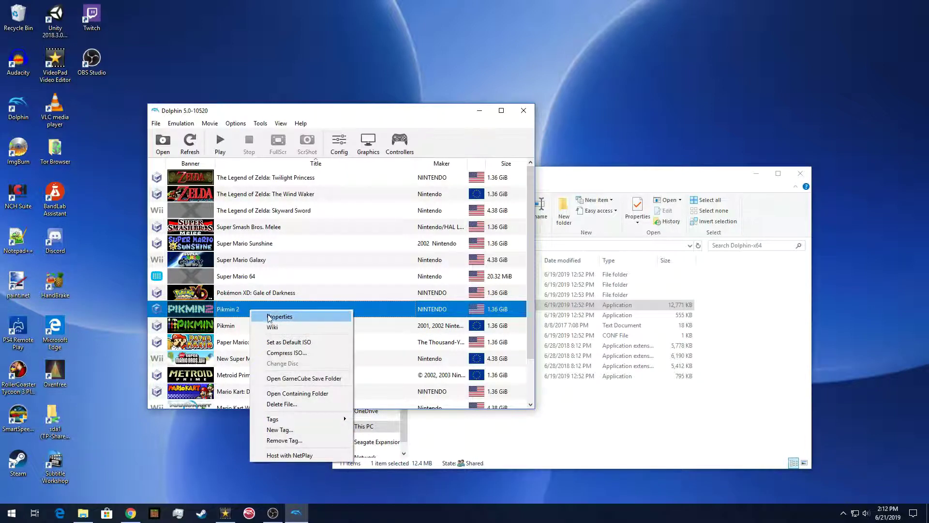
click(270, 317)
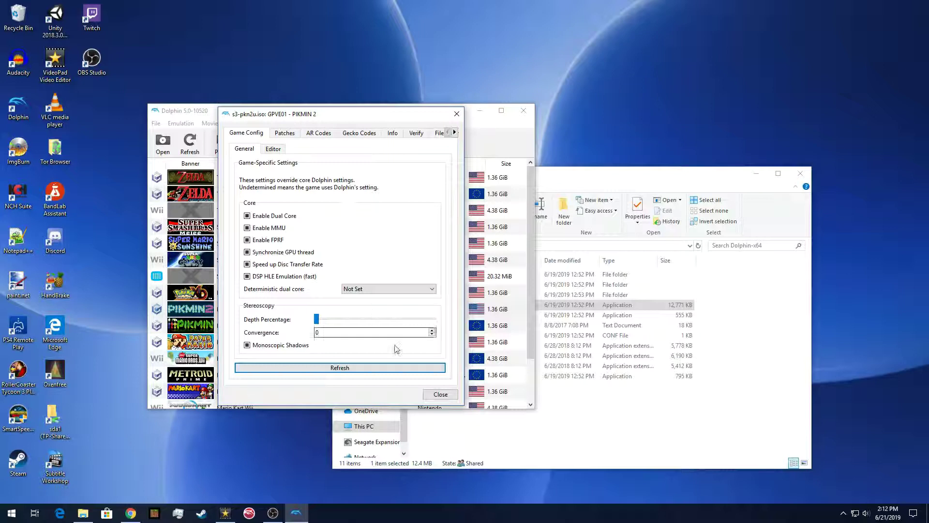
click(432, 394)
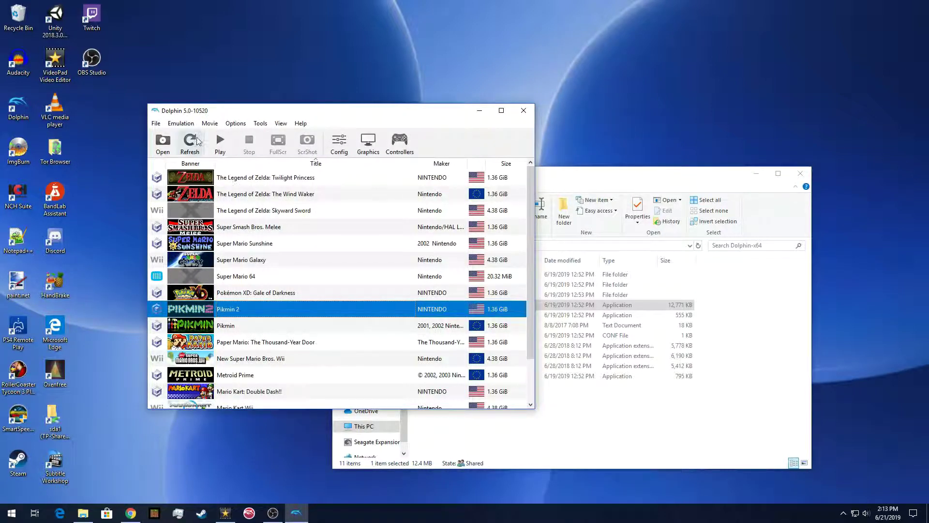
Step: Tick Dump Textures on the Advanced tab of Dolphin's graphics settings and close them
click(366, 141)
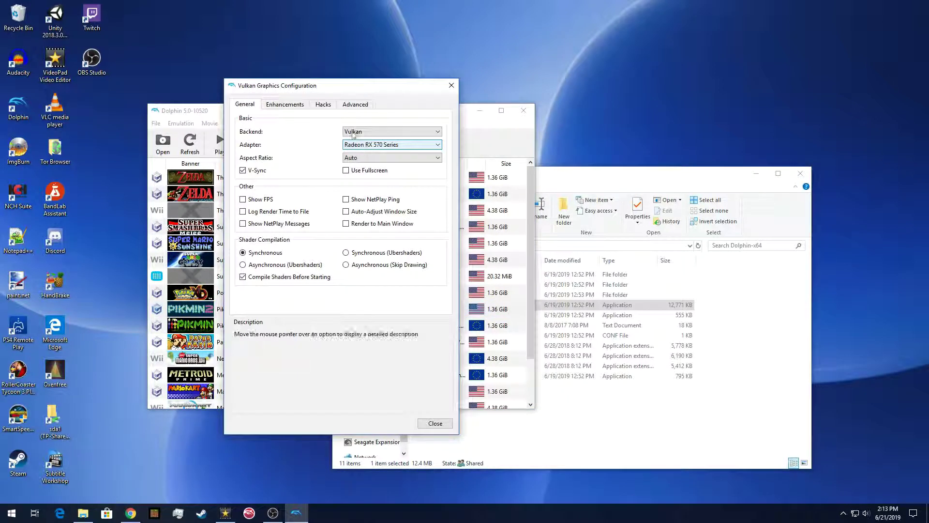
click(355, 106)
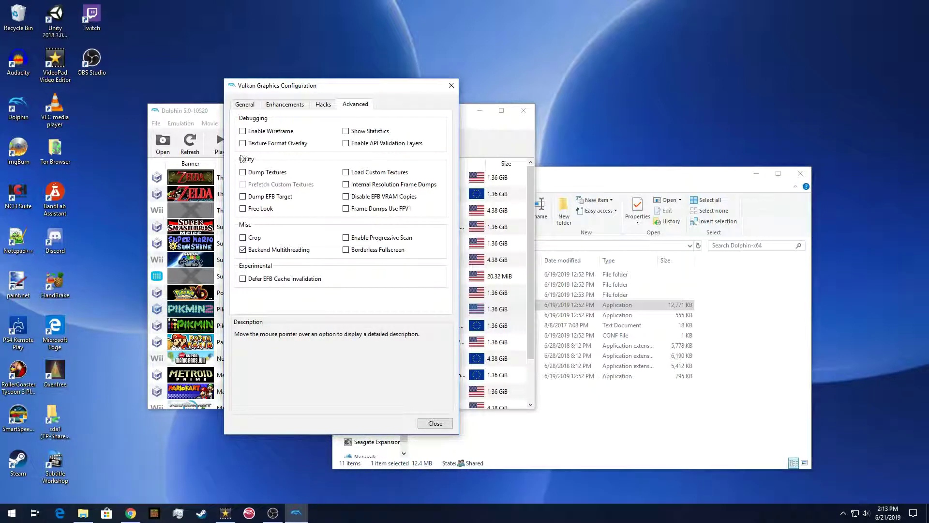
mouse_move(394, 177)
mouse_move(270, 174)
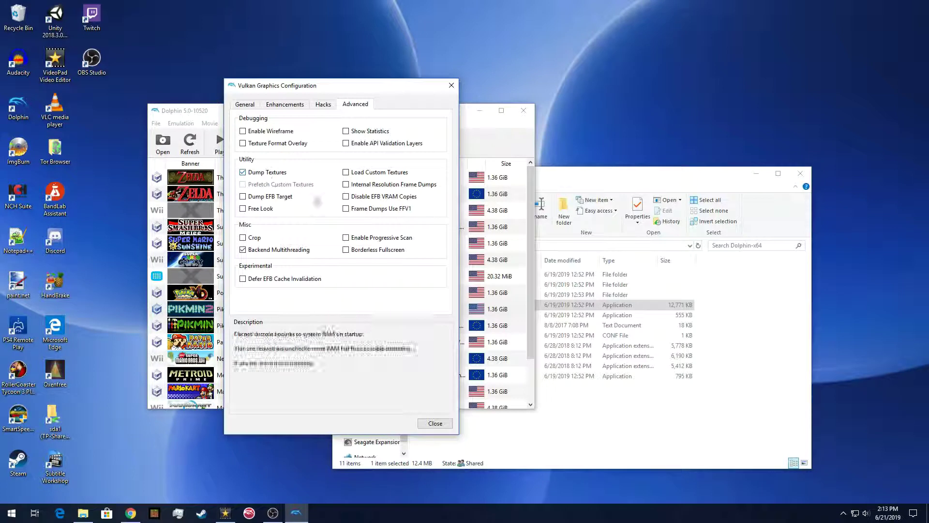
click(435, 422)
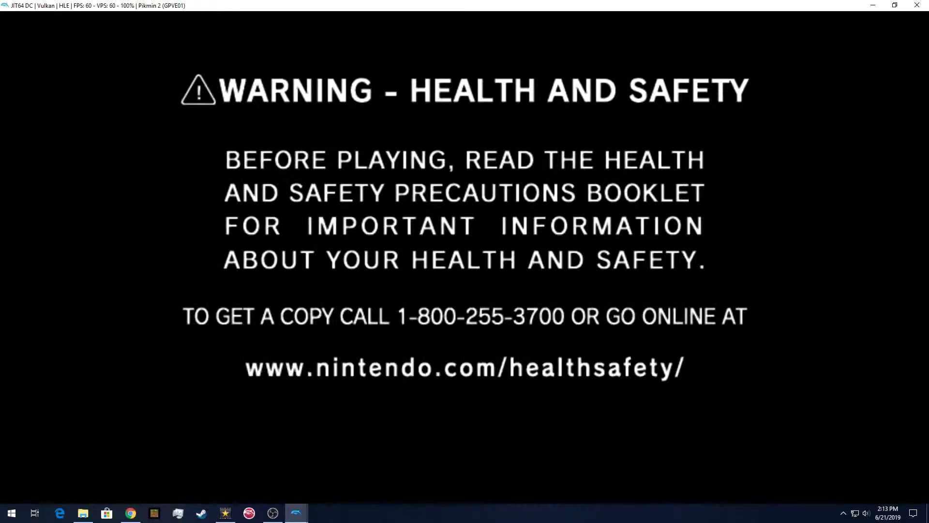
Step: Skip the Pikmin 2 health and safety warning and reach the Day 23 area map
key(Return)
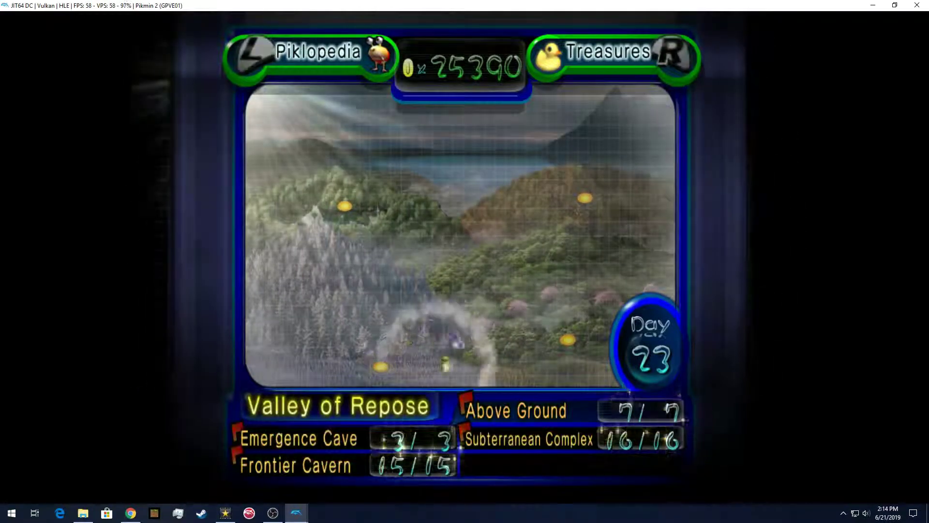
Step: Land in Perplexing Pool and walk the captain up the bridge onto the grass
key(Right)
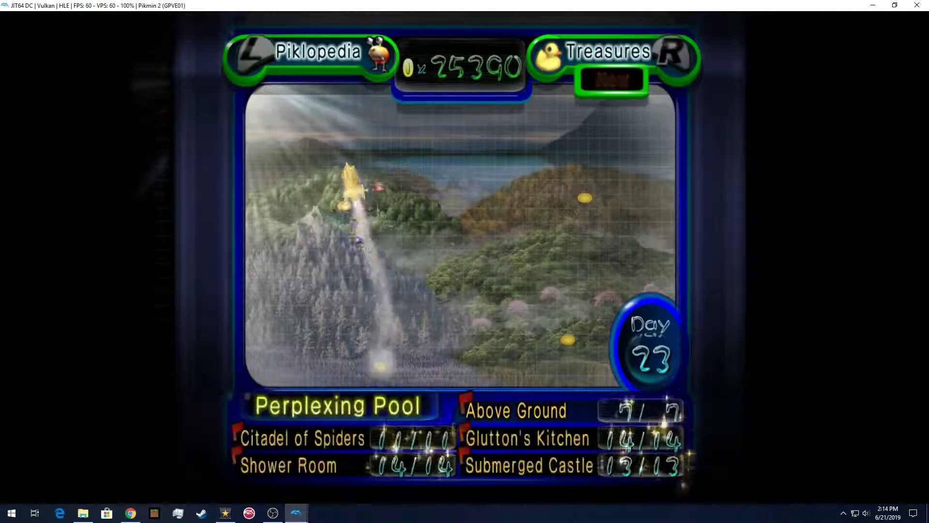
key(x)
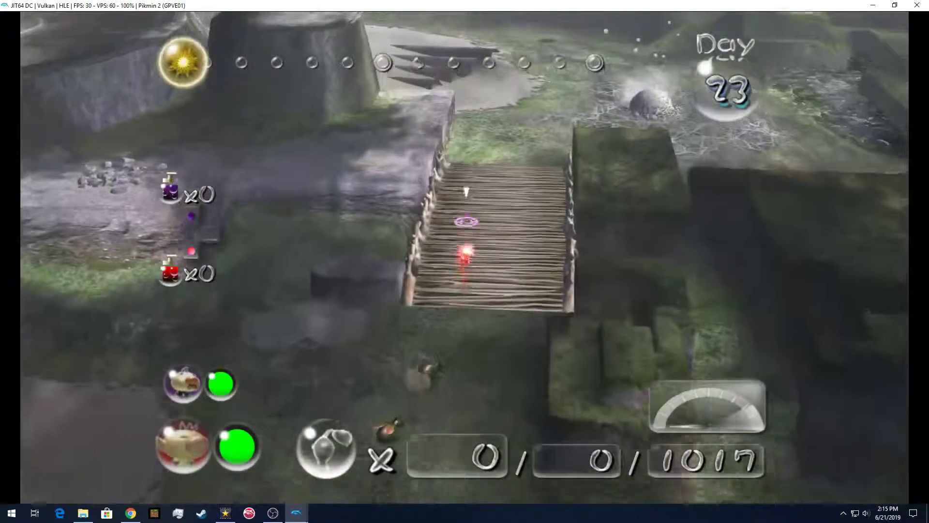
key(Up)
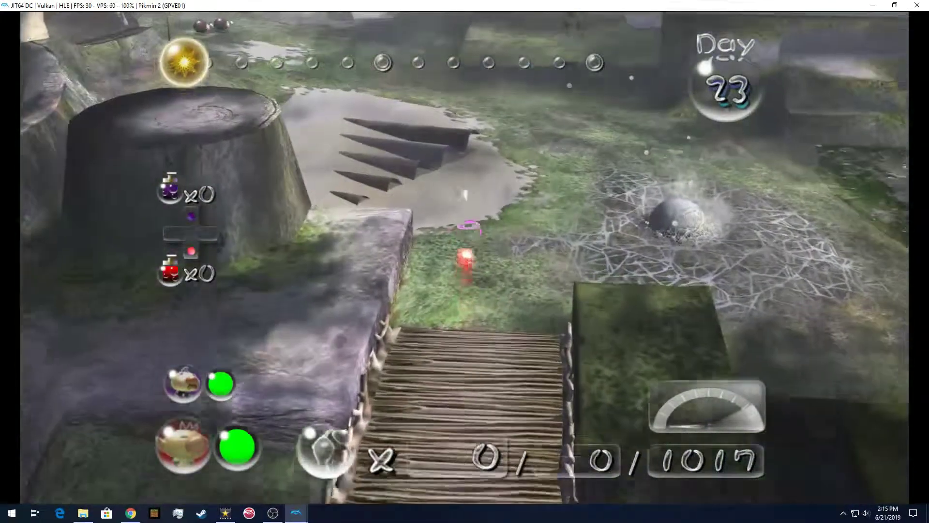
key(Up)
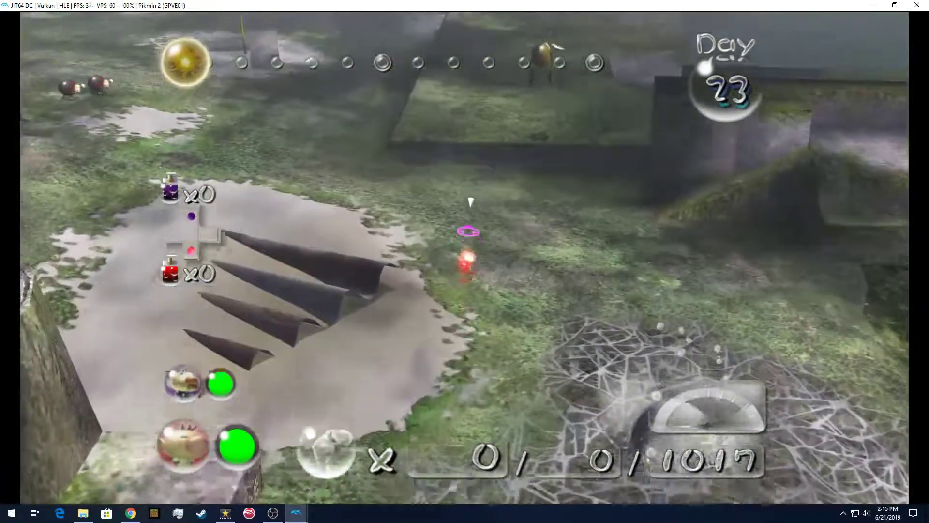
Step: Walk the captain toward the bomb rocks and tree stump, then bring up the radar
key(Left)
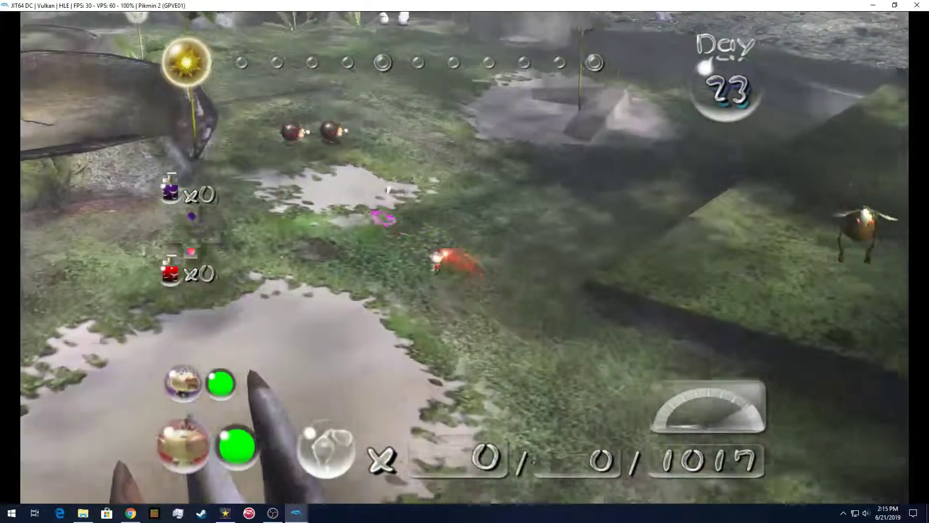
key(Left)
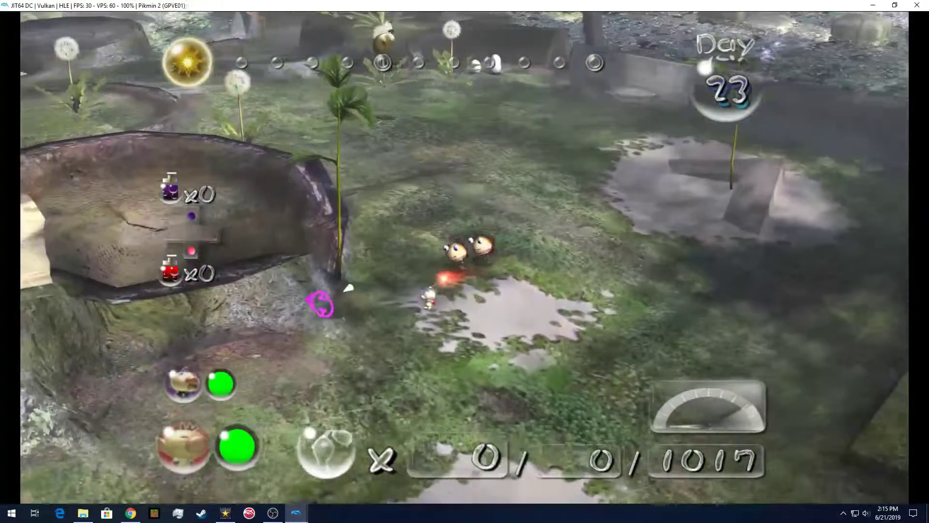
key(Left)
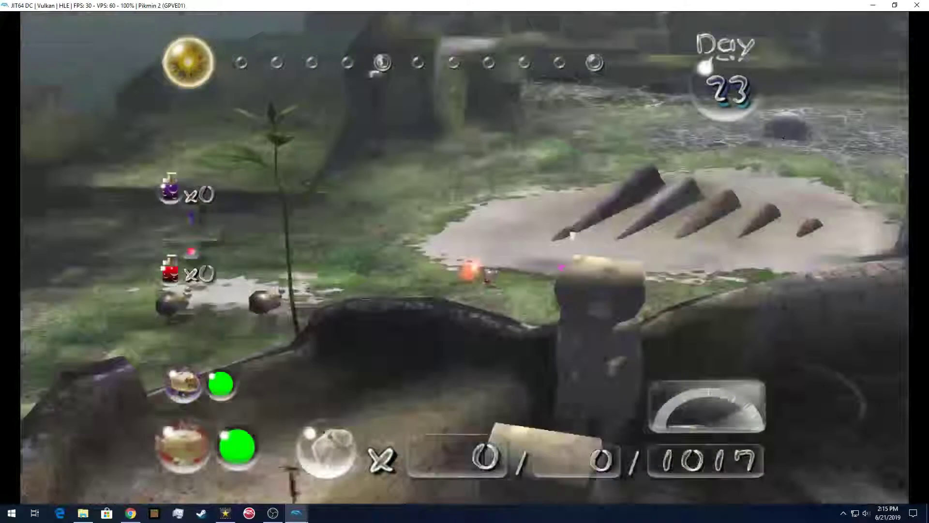
key(Left)
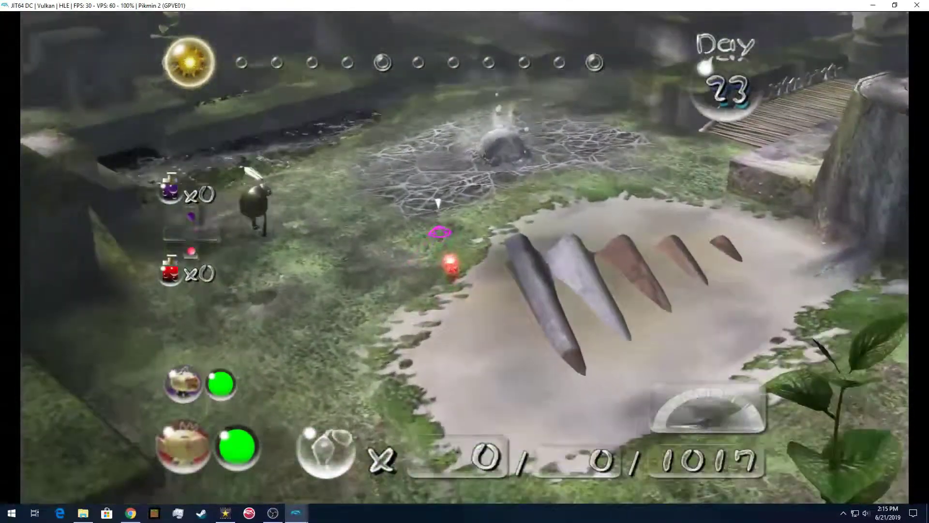
key(Left)
key(Return)
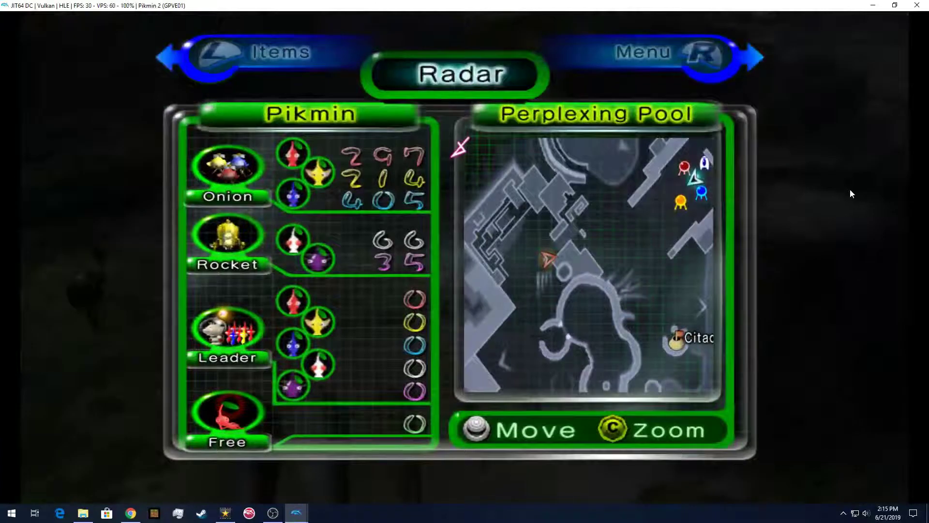
Step: Stop the Pikmin 2 emulation and return to File Explorer
click(911, 5)
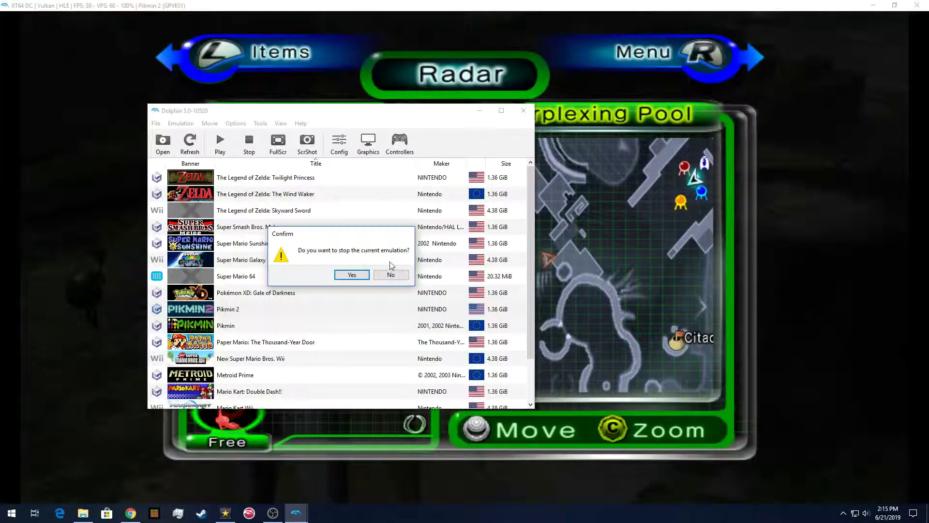
click(387, 274)
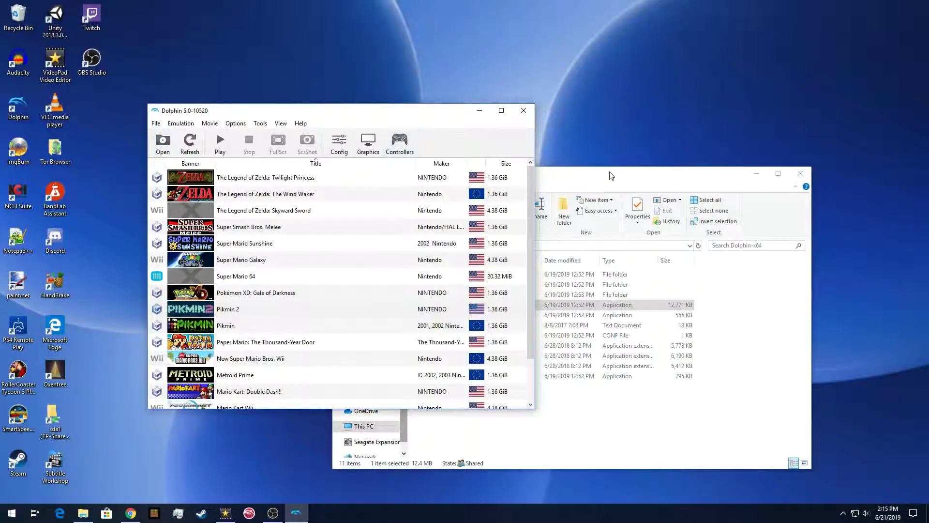
click(611, 175)
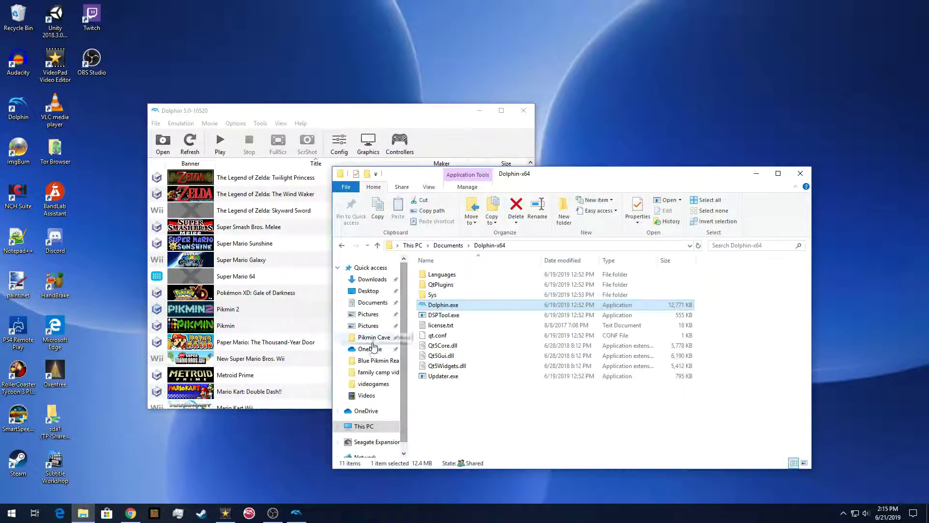
Step: Navigate to Documents\Dolphin Emulator\Dump\Textures\GPVE01
click(372, 302)
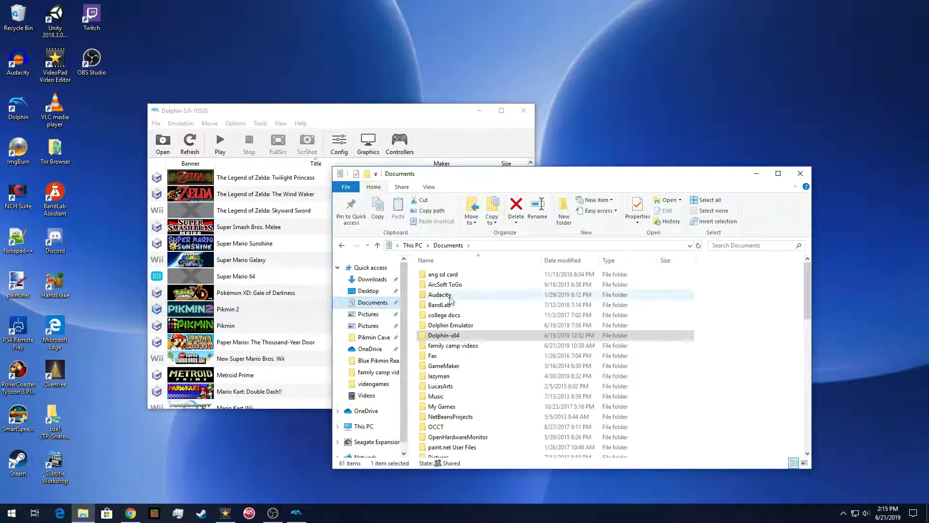
click(451, 326)
double_click(451, 326)
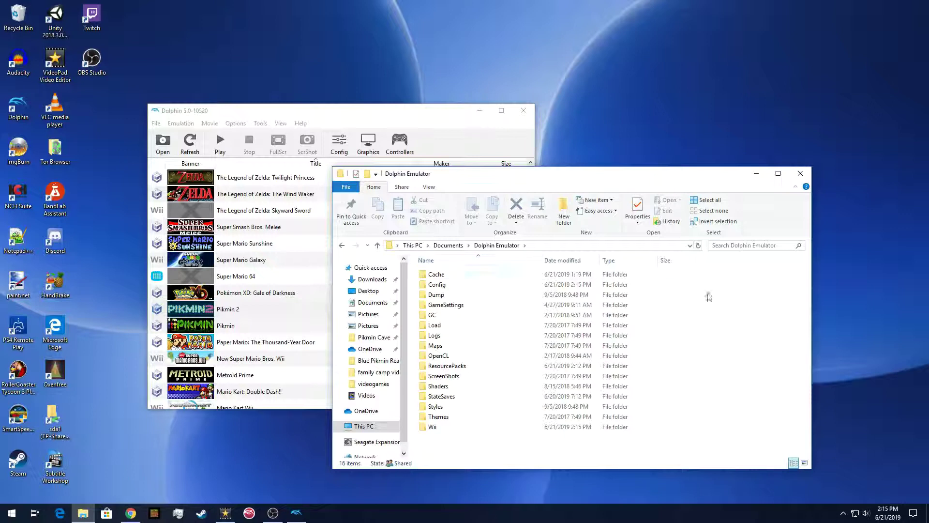
click(435, 297)
double_click(435, 297)
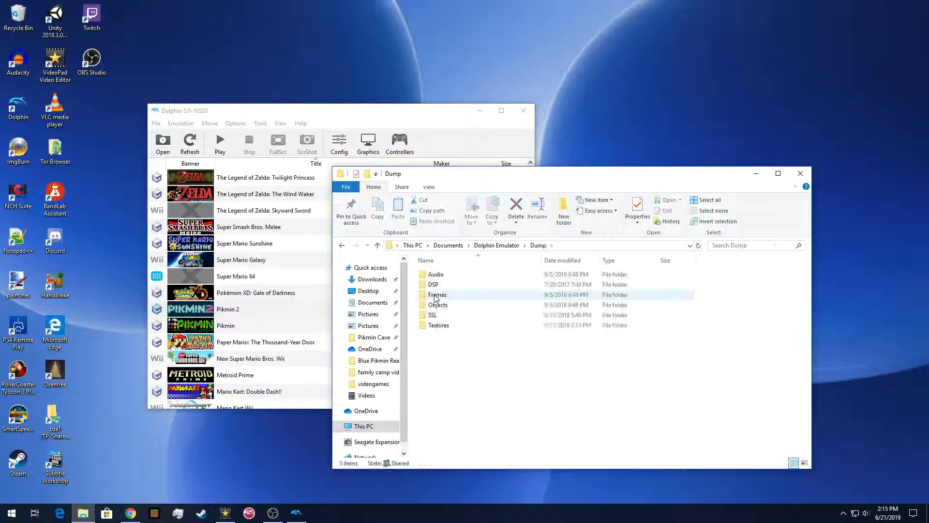
double_click(438, 325)
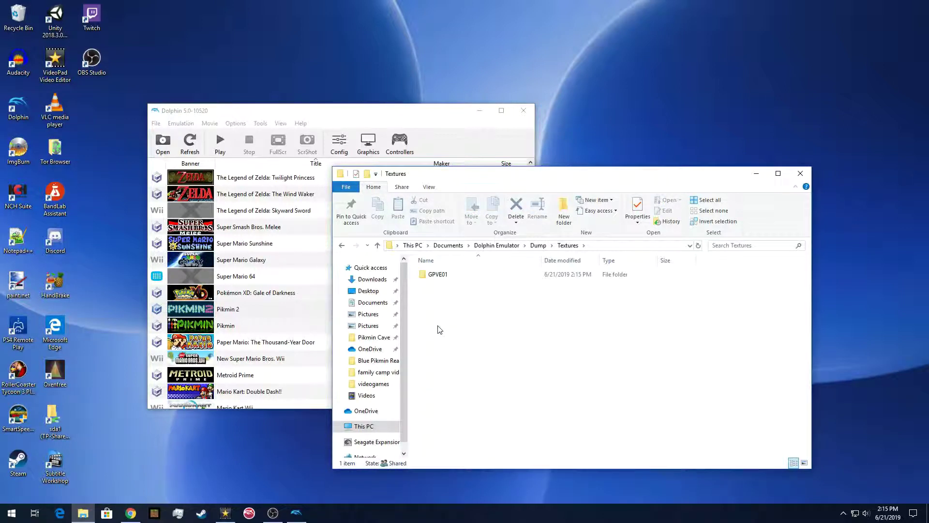
double_click(438, 275)
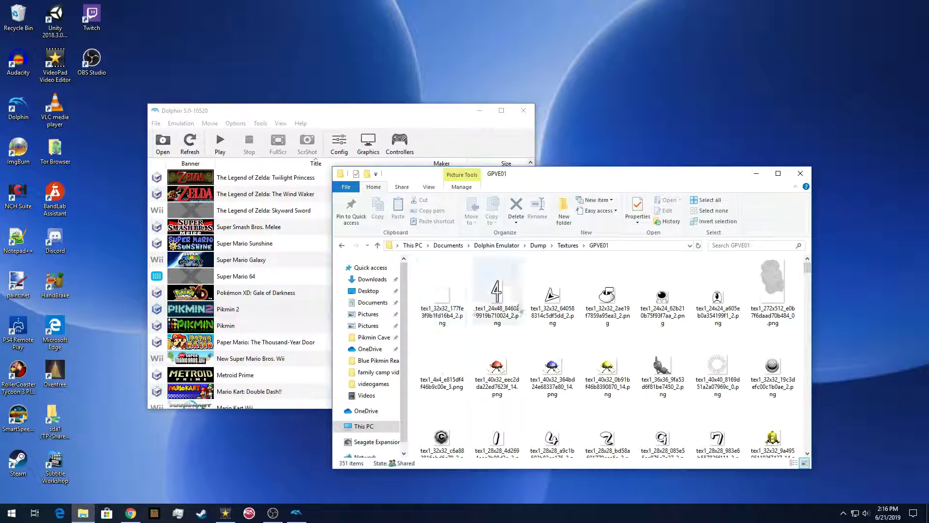
Step: Browse the dumped thumbnails and open the red-dot tex1_64x32_93f5ef02b66c2f3d_14.png in paint.net
drag(691, 178, 723, 21)
scroll(678, 204, down, 2)
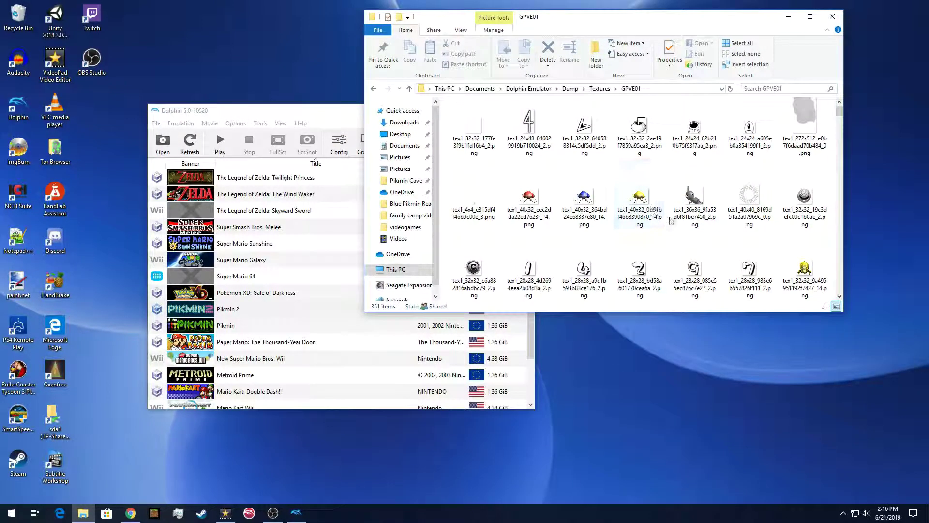
scroll(666, 224, down, 2)
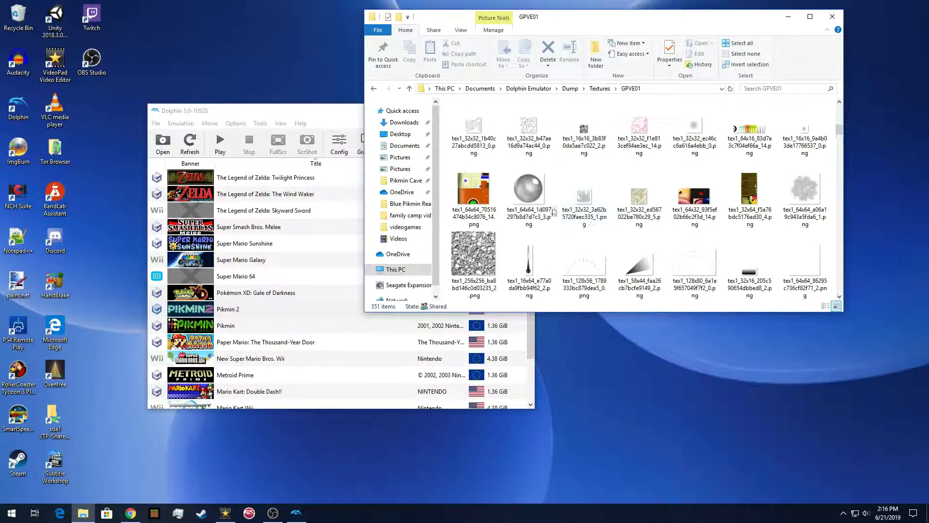
click(461, 30)
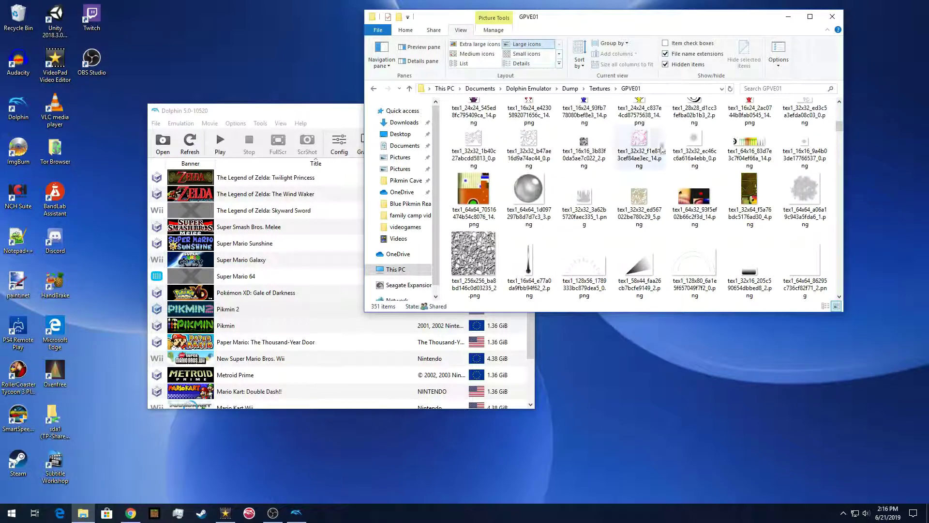
right_click(691, 197)
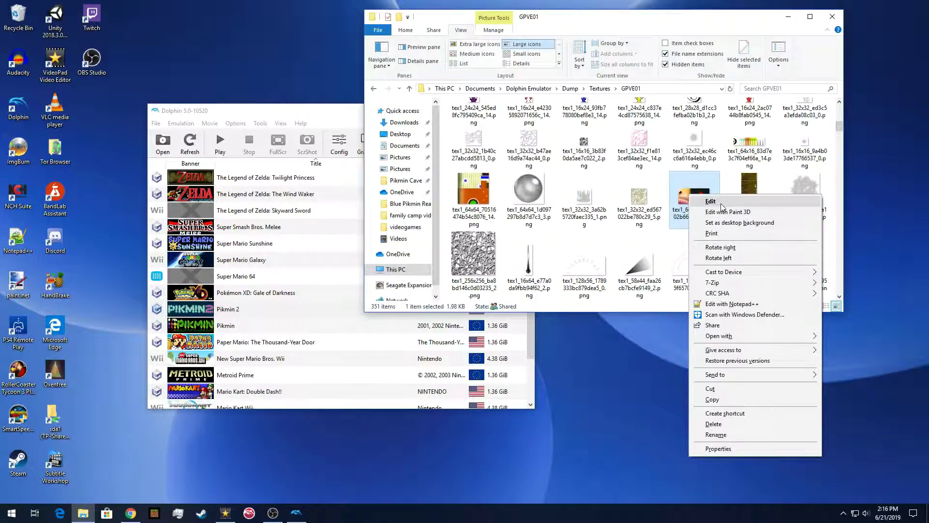
click(682, 188)
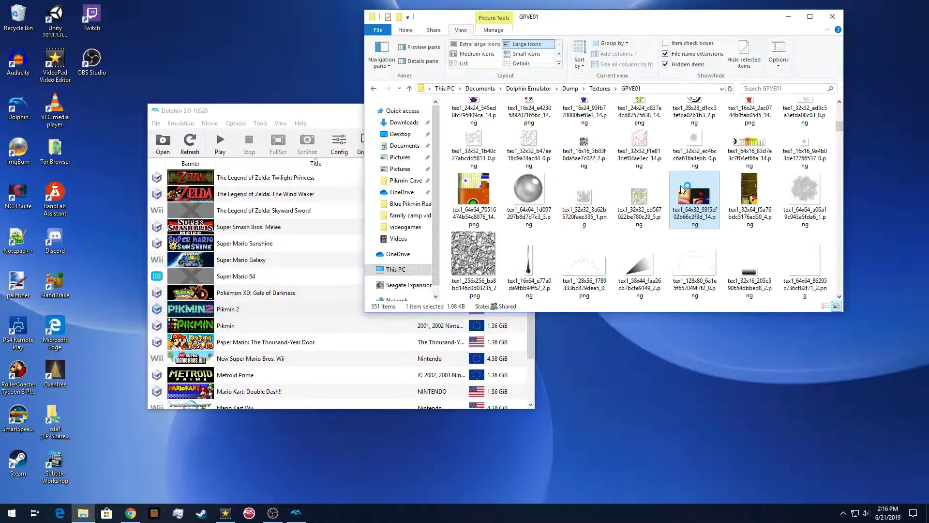
double_click(682, 189)
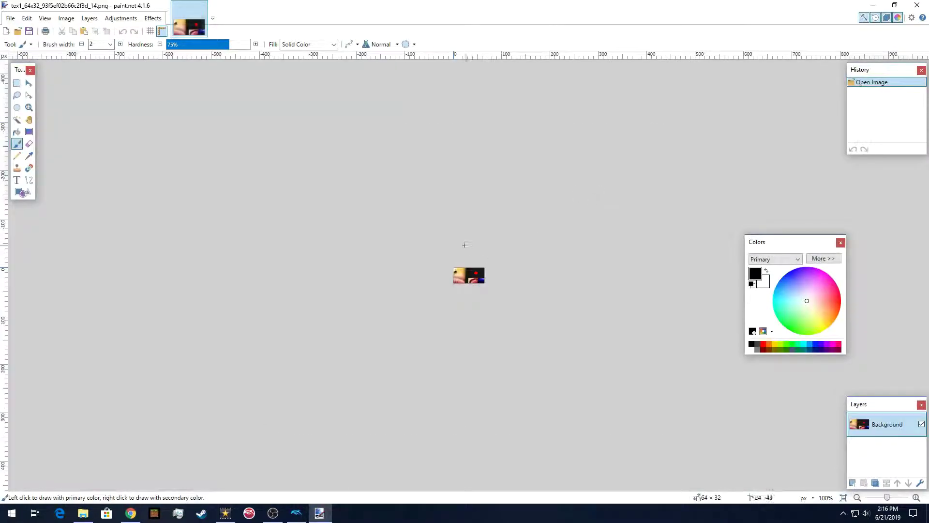
Step: Bucket-fill the texture's black background yellow-green, keeping the red dot, and save the PNG
scroll(467, 255, up, 3)
scroll(492, 291, up, 3)
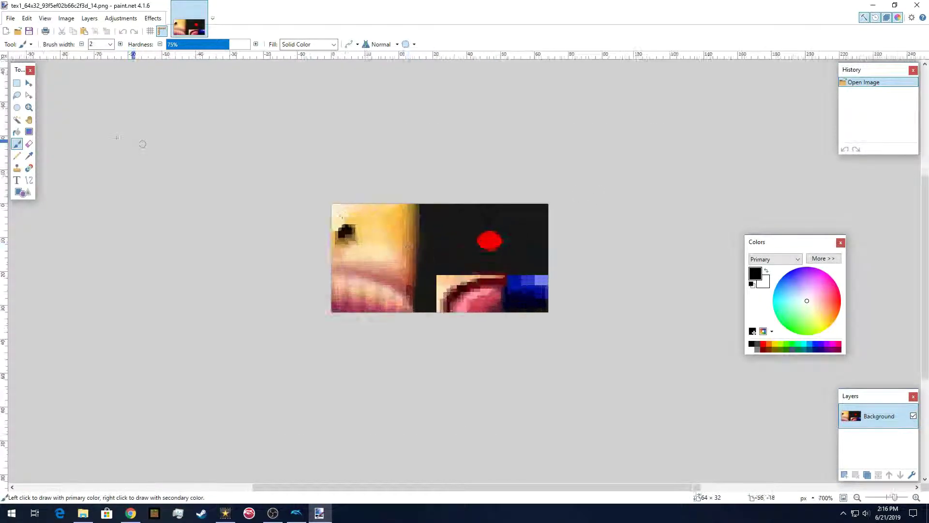
click(17, 132)
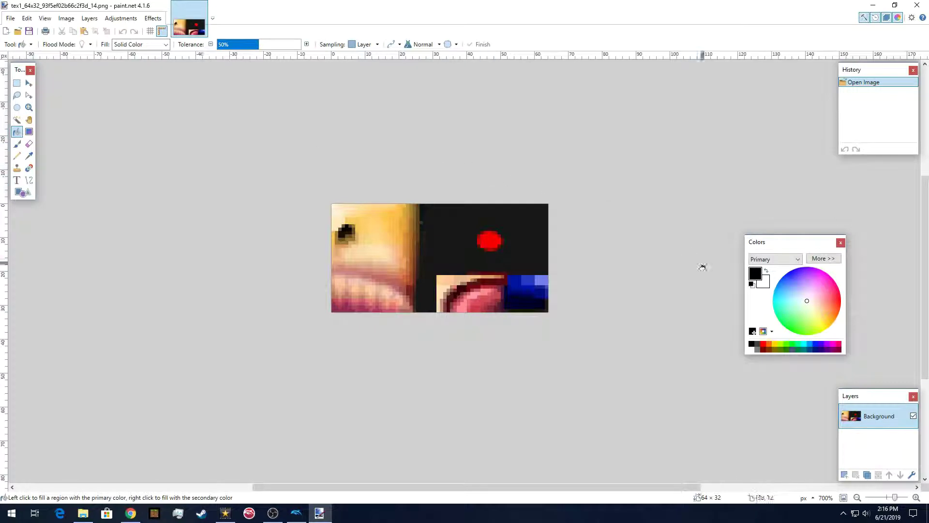
click(780, 346)
click(527, 232)
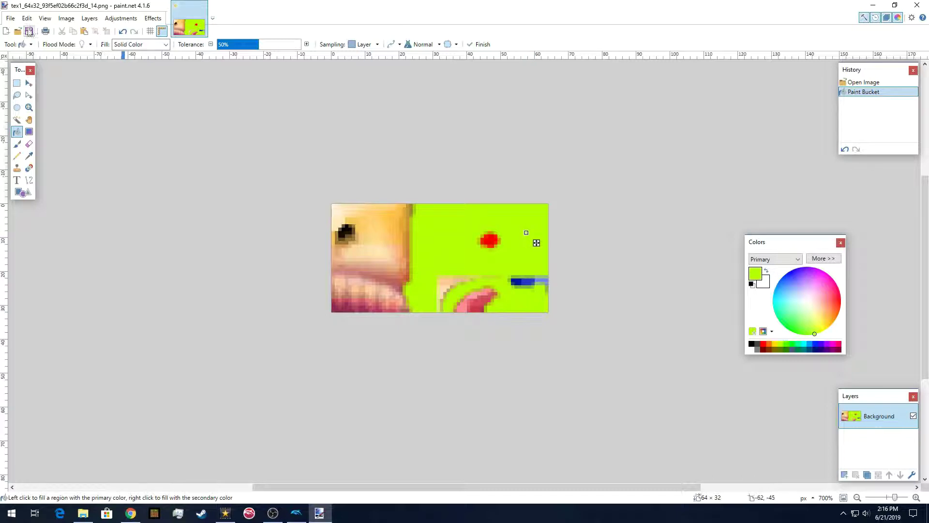
click(29, 31)
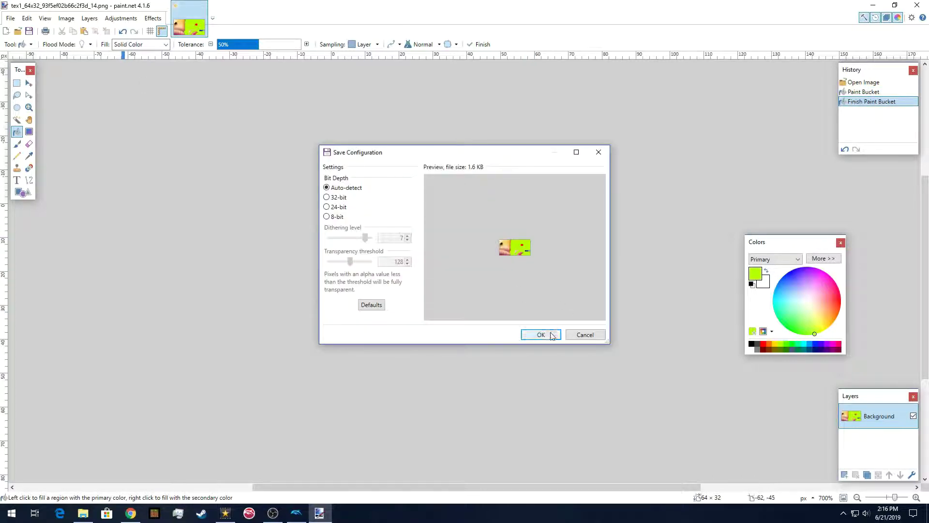
click(550, 335)
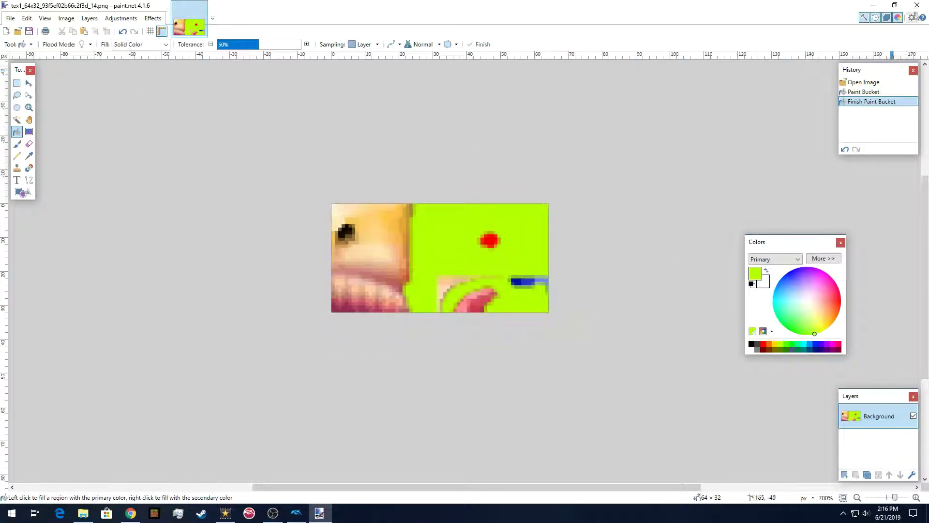
Step: Close paint.net and open a second Explorer window at Documents\Dolphin Emulator\Load\Textures
click(916, 6)
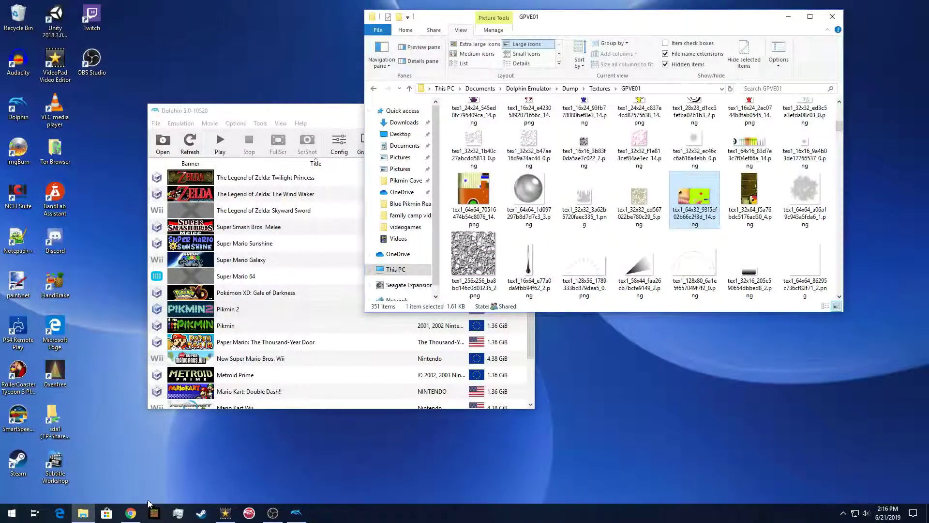
middle_click(91, 519)
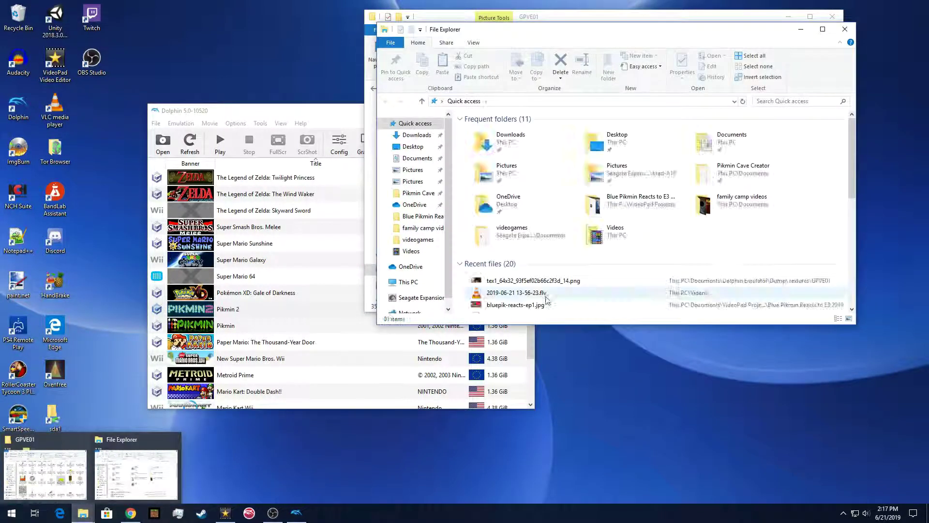
drag(706, 36, 372, 206)
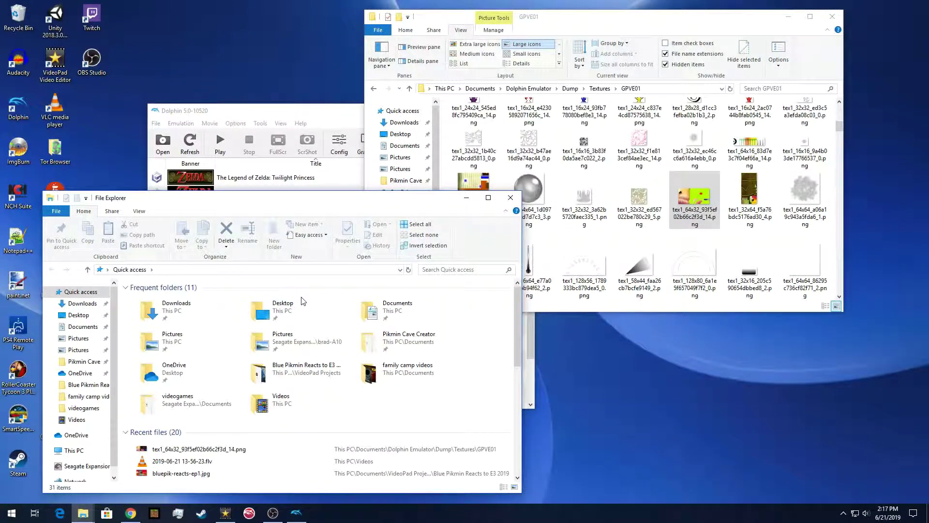
click(94, 328)
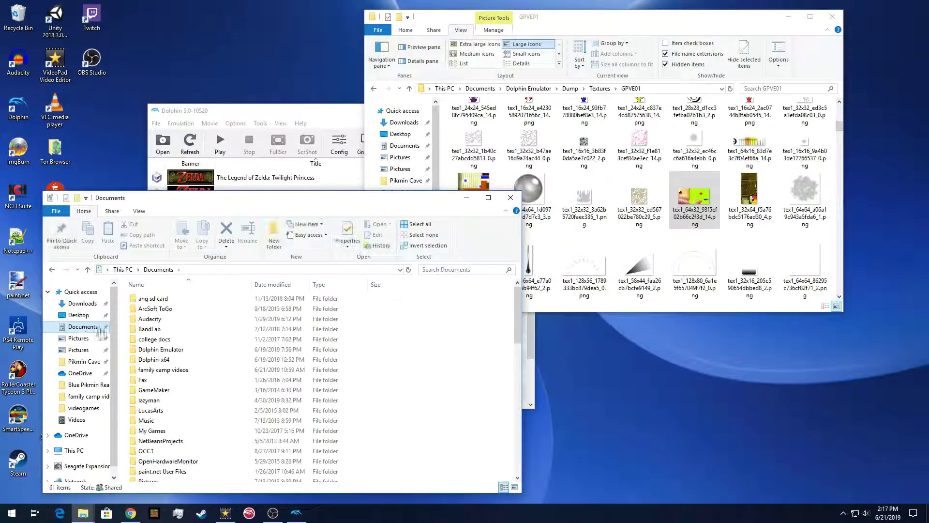
click(172, 352)
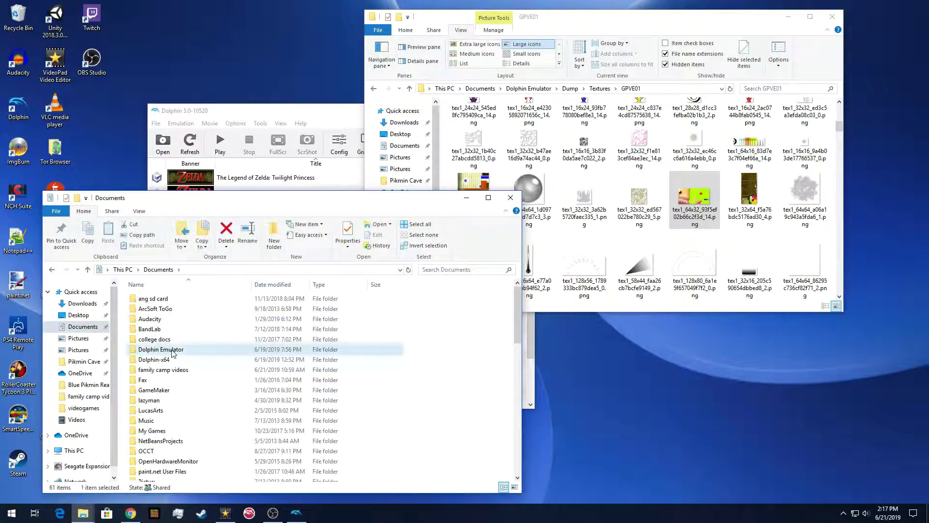
double_click(172, 352)
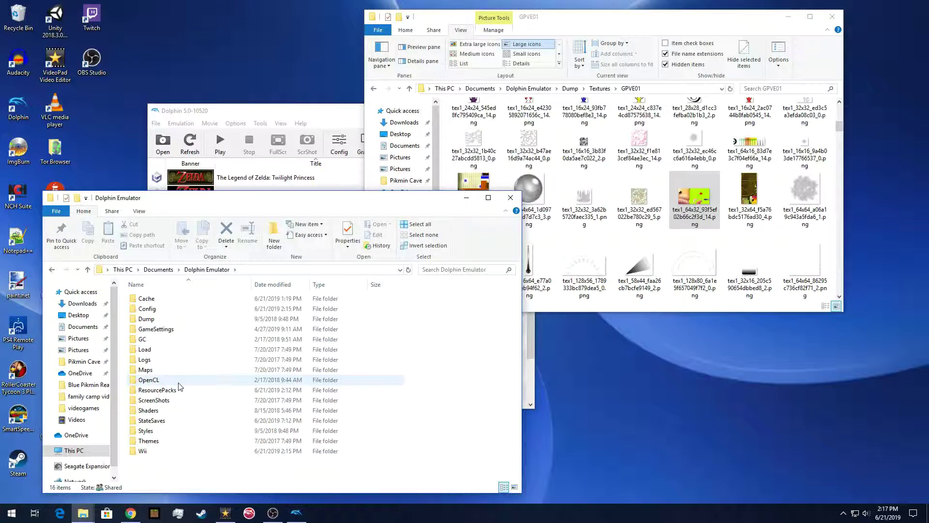
double_click(150, 350)
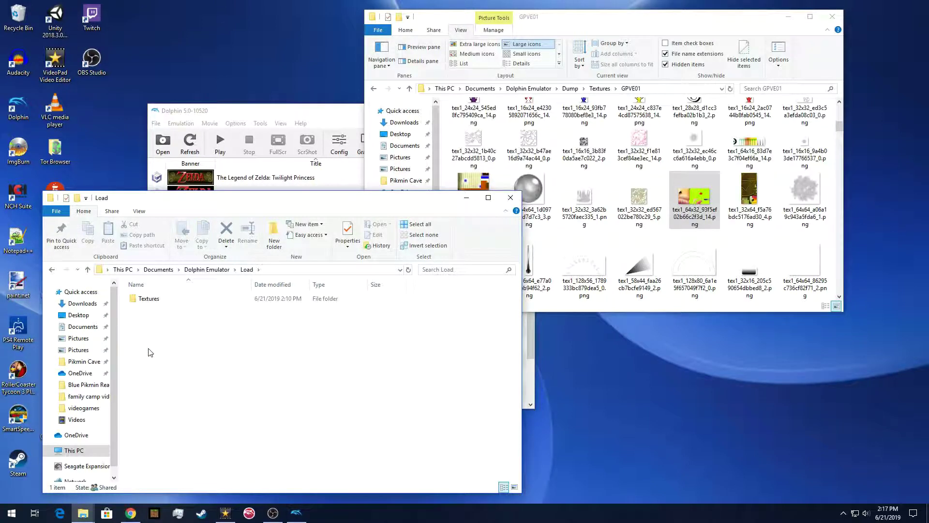
double_click(158, 300)
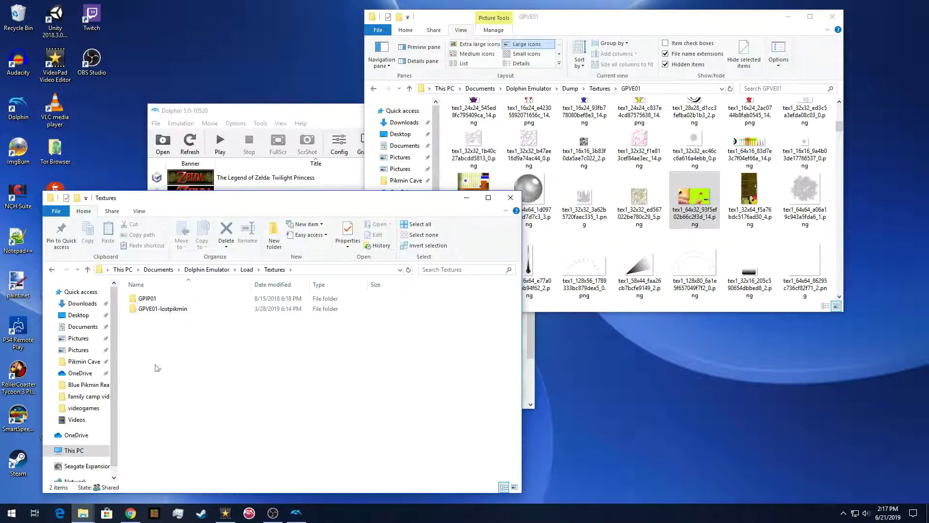
Step: Create a new folder named GPVE01 in Load\Textures
right_click(163, 349)
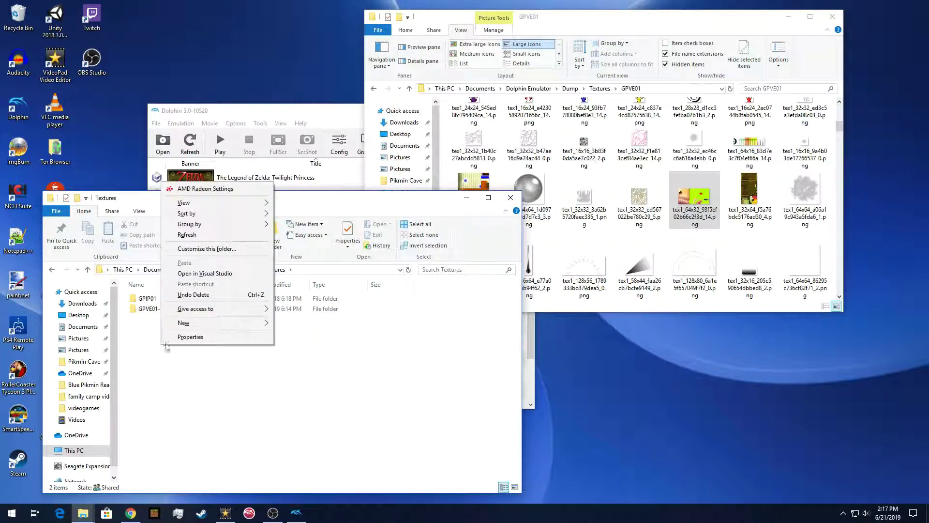
mouse_move(184, 323)
click(291, 323)
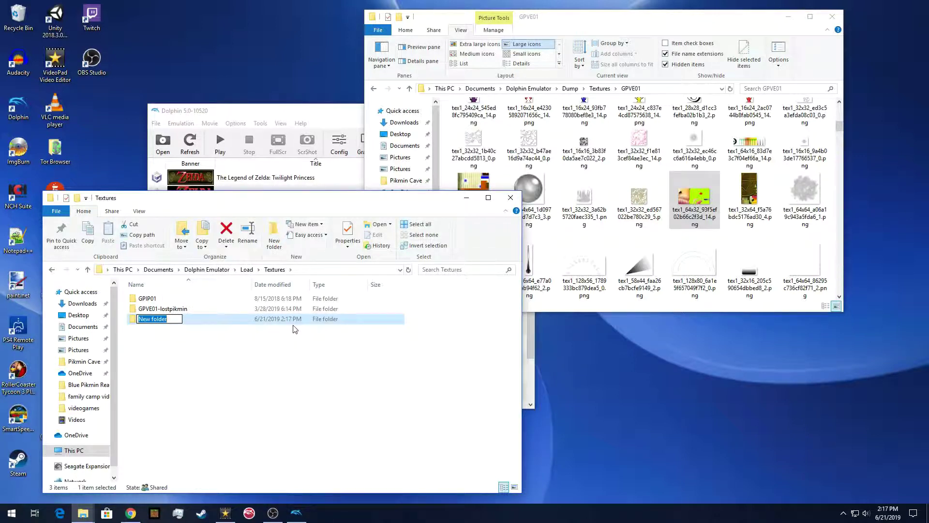
text(GPVE01)
click(190, 347)
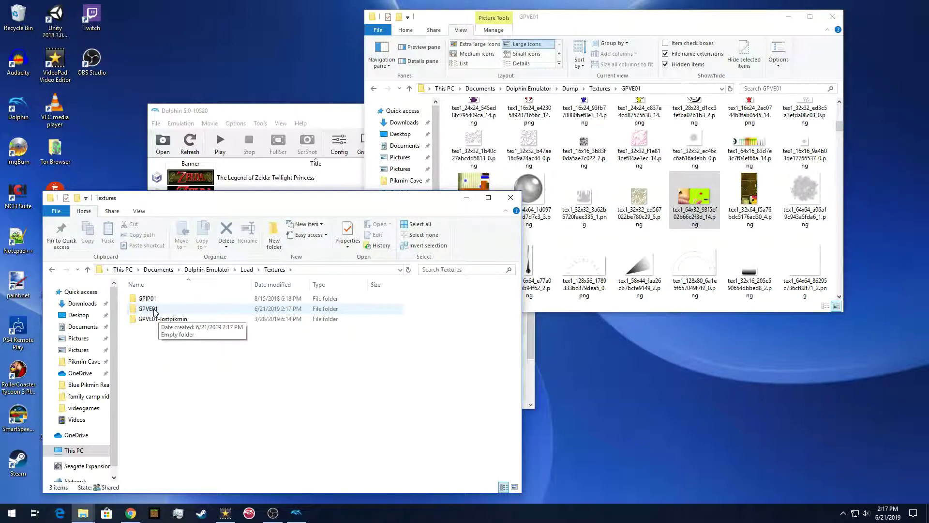
Step: Open the new GPVE01 folder and move the recoloured 64x32 texture into it
double_click(157, 312)
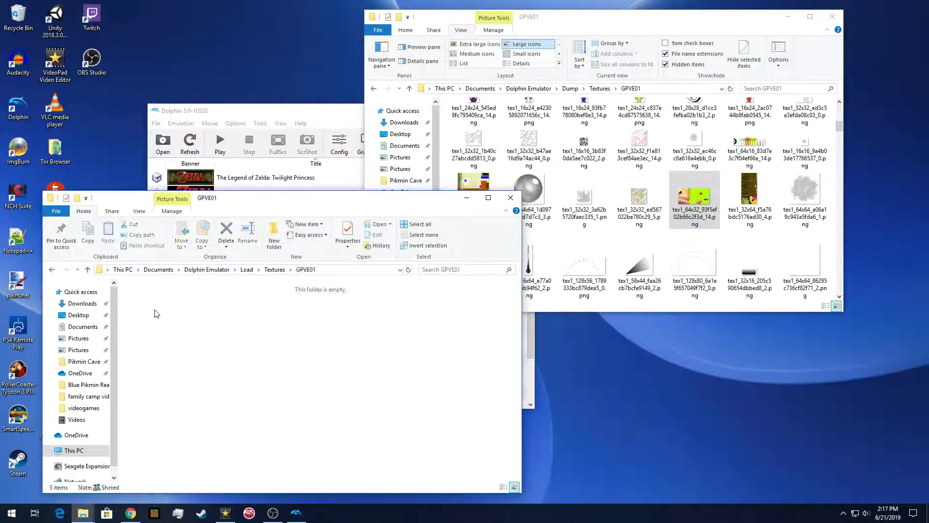
drag(694, 196, 235, 340)
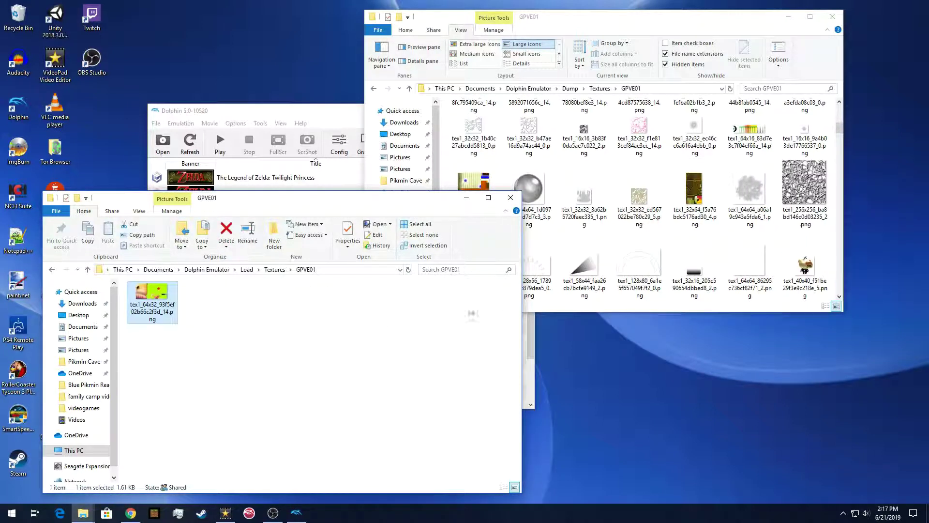
click(839, 128)
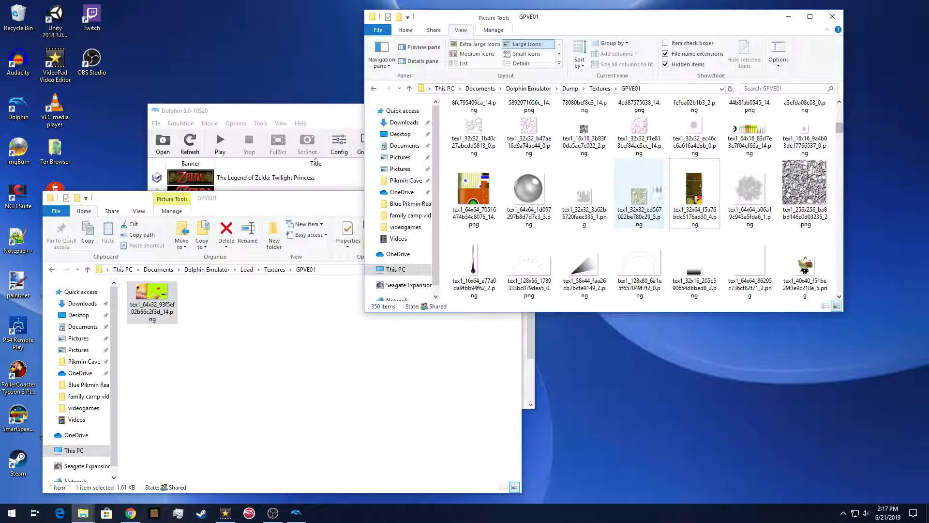
scroll(657, 194, down, 2)
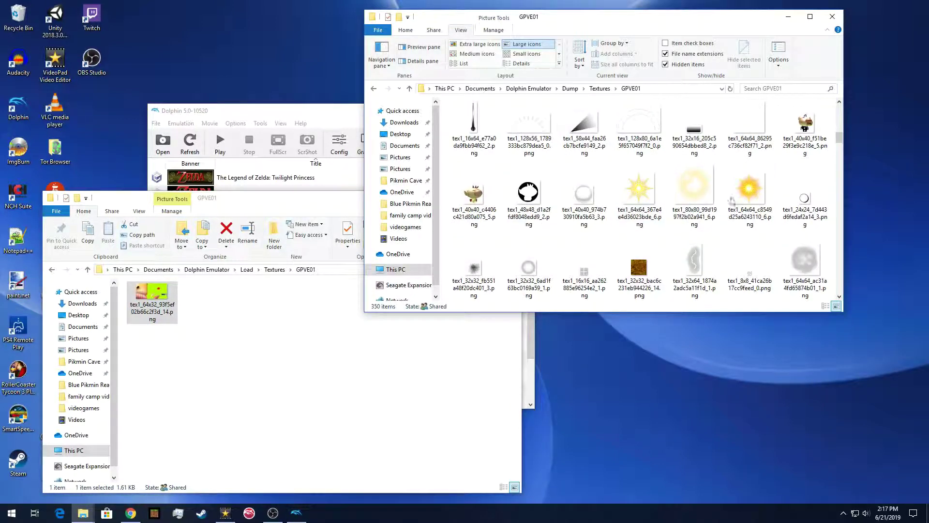
scroll(731, 201, down, 2)
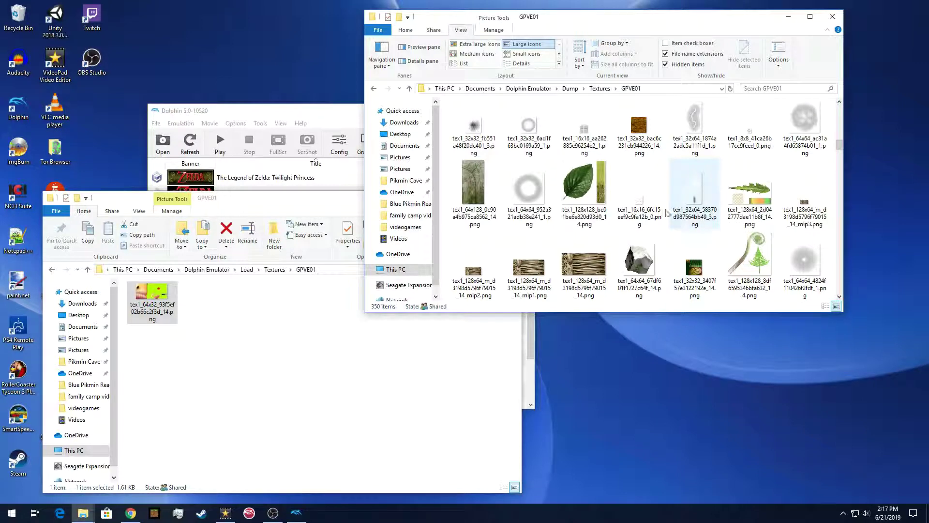
Step: Move a 128x64 texture and the yellow 32x128 texture there too, then open the yellow one
drag(589, 262, 346, 373)
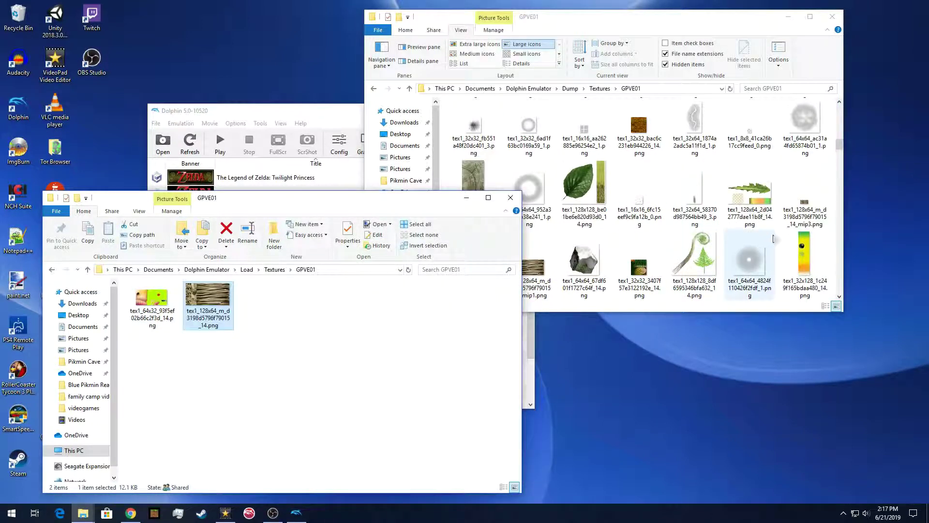
drag(804, 259, 367, 353)
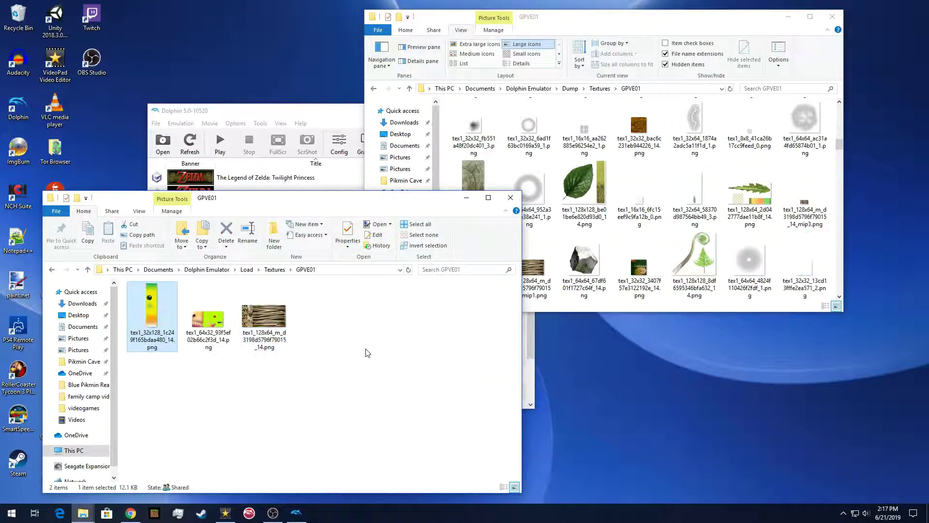
click(394, 357)
click(149, 308)
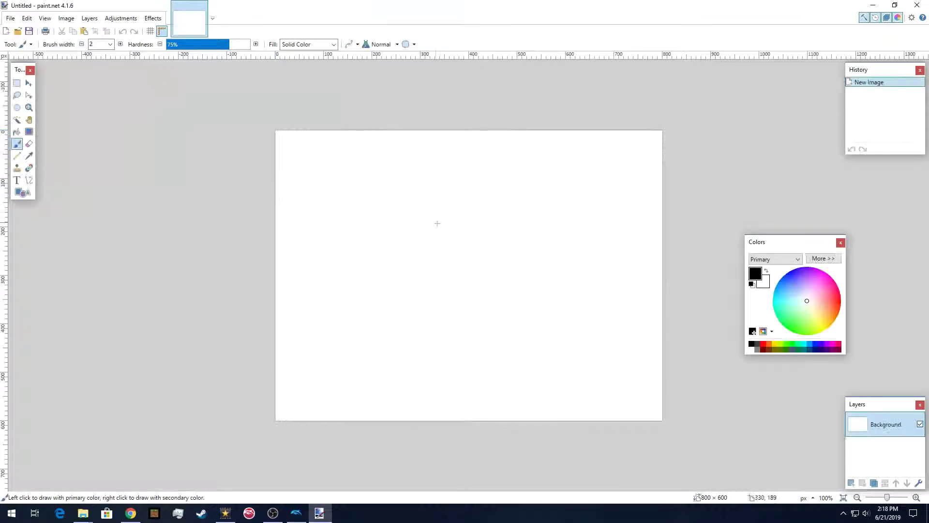
Step: Try a magenta hue shift, cancel it, and save the unchanged texture as PNG
scroll(444, 247, up, 5)
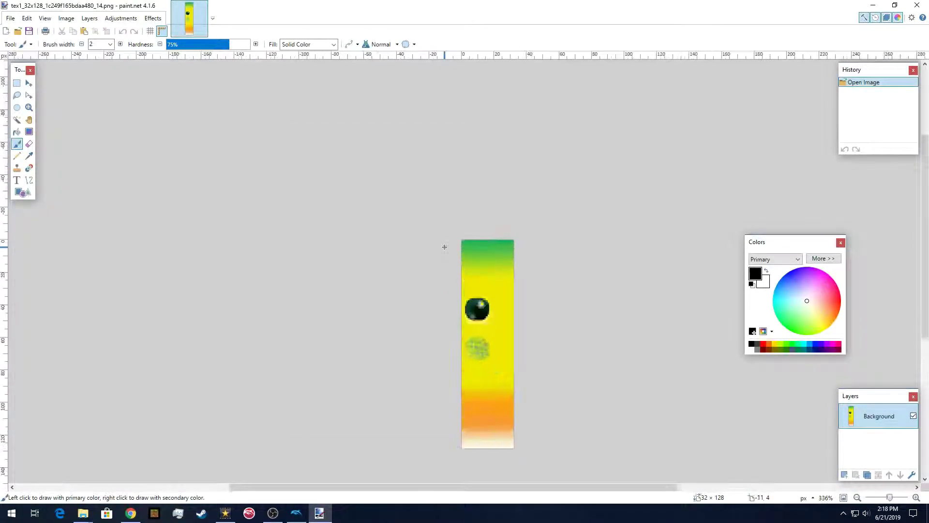
click(151, 18)
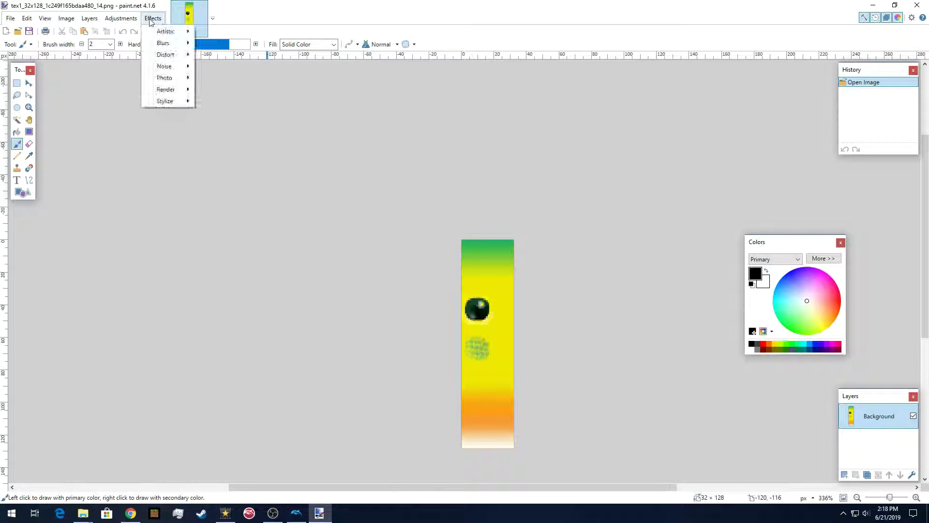
mouse_move(131, 22)
click(130, 78)
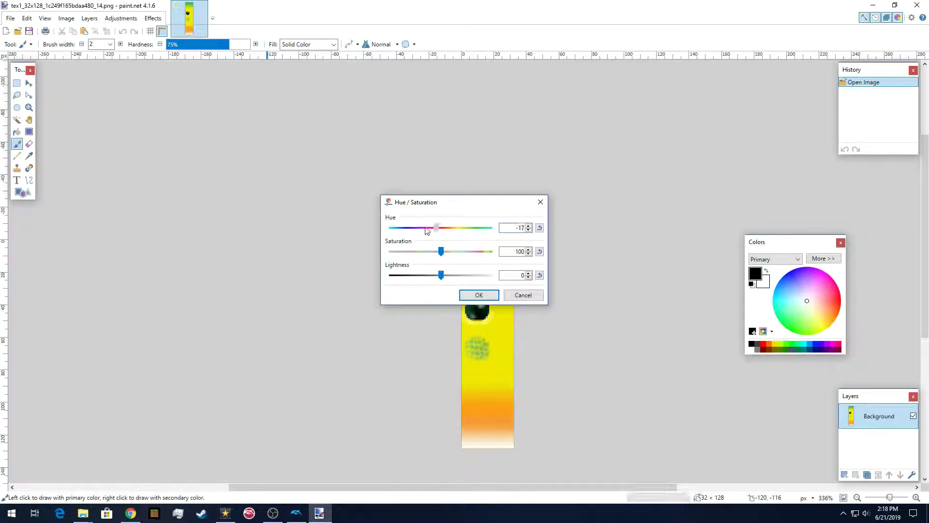
drag(437, 228, 409, 231)
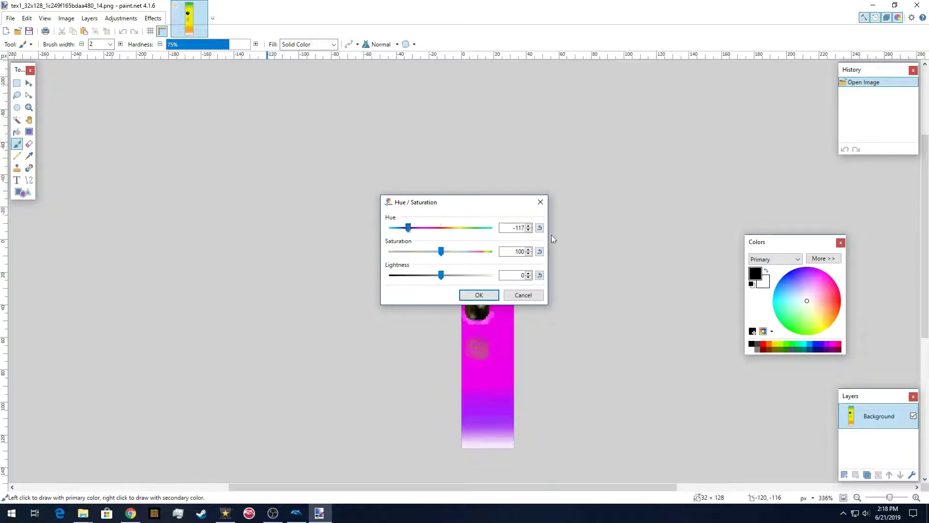
click(541, 202)
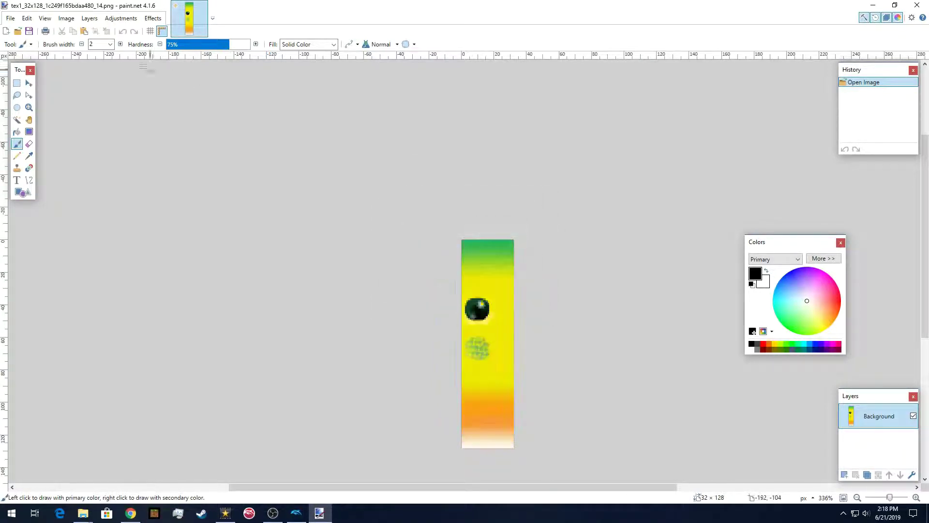
click(29, 30)
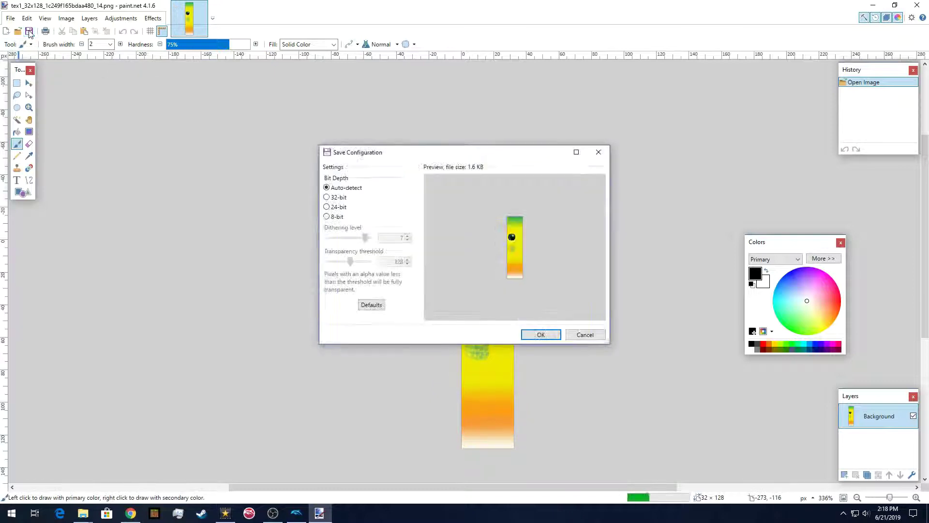
click(581, 336)
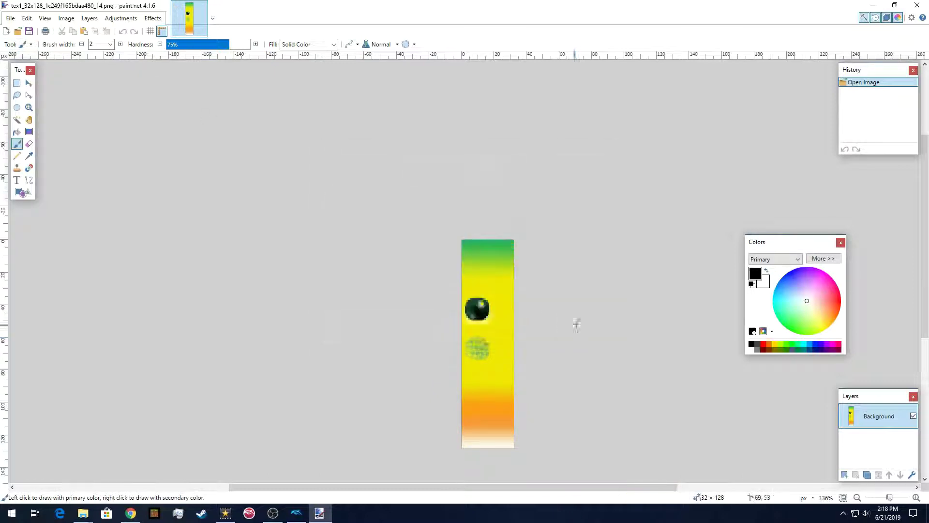
Step: Apply a Hue / Saturation hue of -84 to turn the yellow texture pink
click(120, 18)
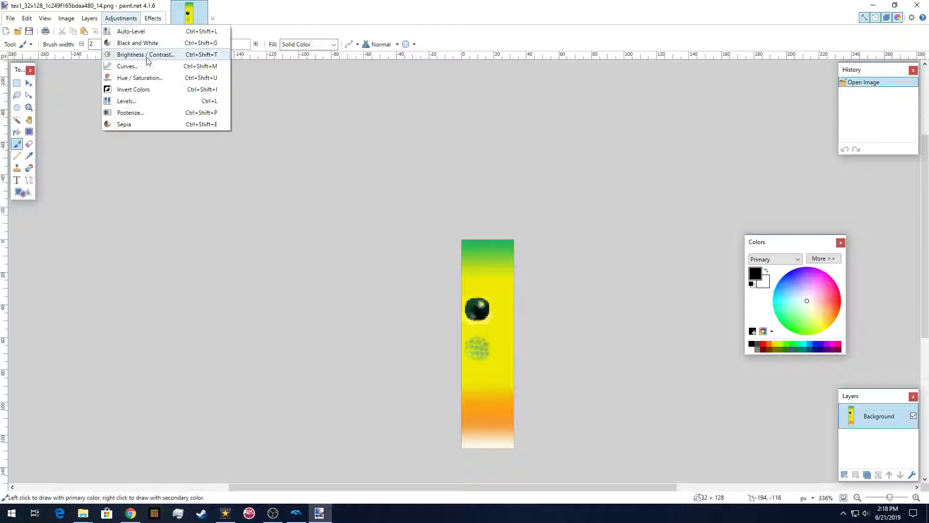
click(129, 76)
drag(440, 228, 417, 228)
click(478, 295)
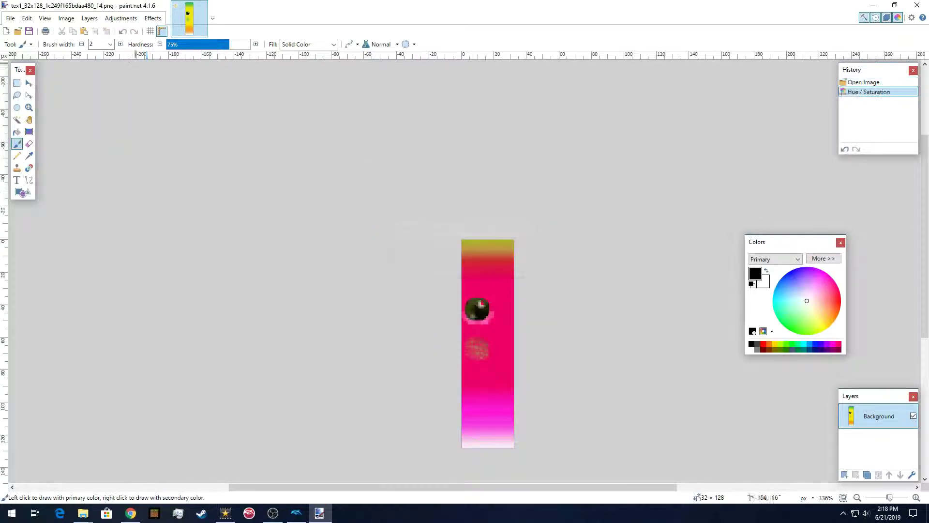
Step: Save the pink texture over the original PNG and close paint.net
click(29, 32)
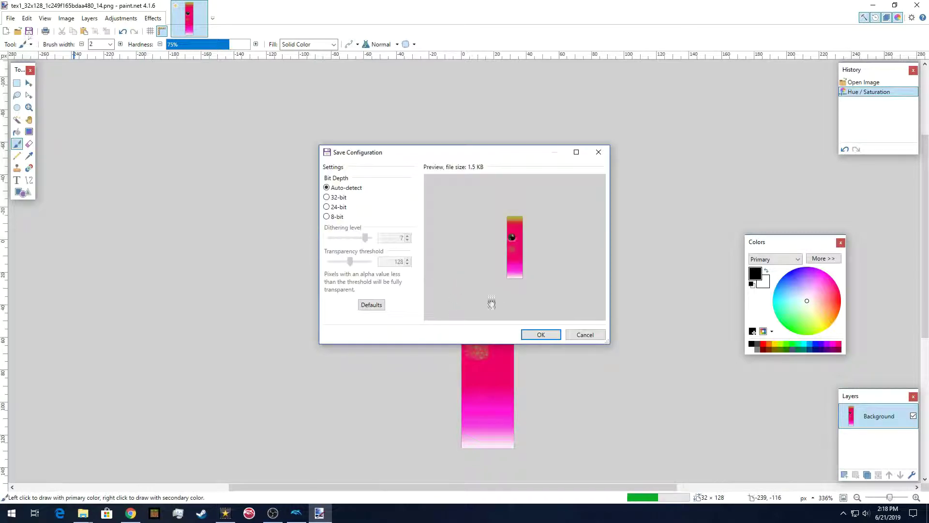
click(541, 334)
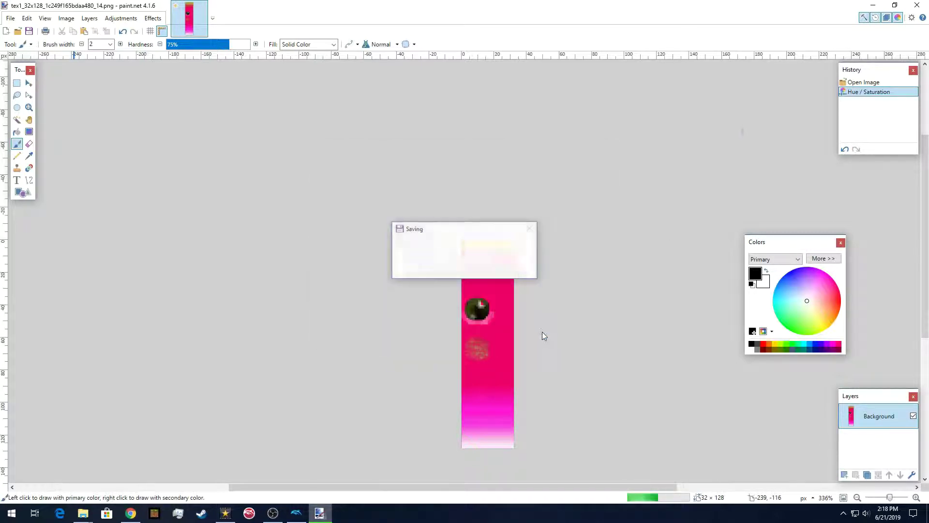
click(916, 9)
Step: Open the brown 128x64 texture and apply a Hue / Saturation hue of 117 to turn it green
click(266, 320)
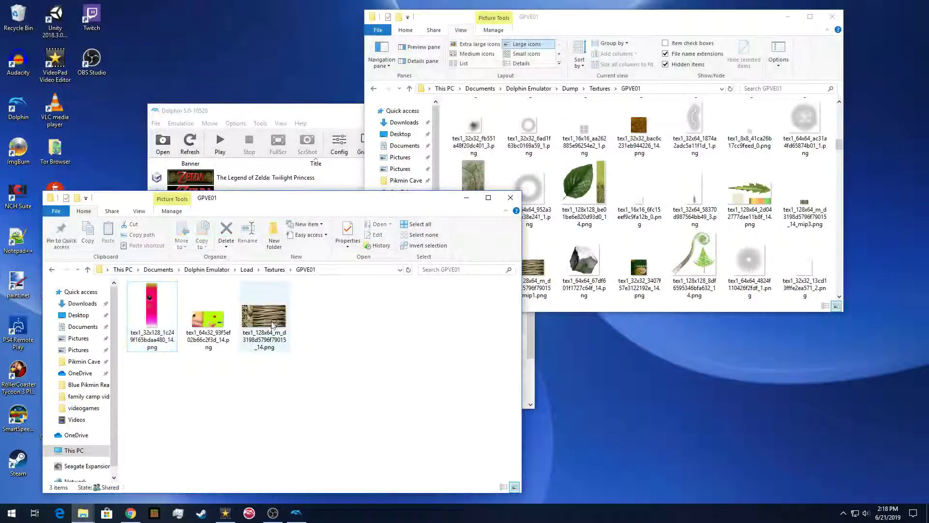
double_click(266, 319)
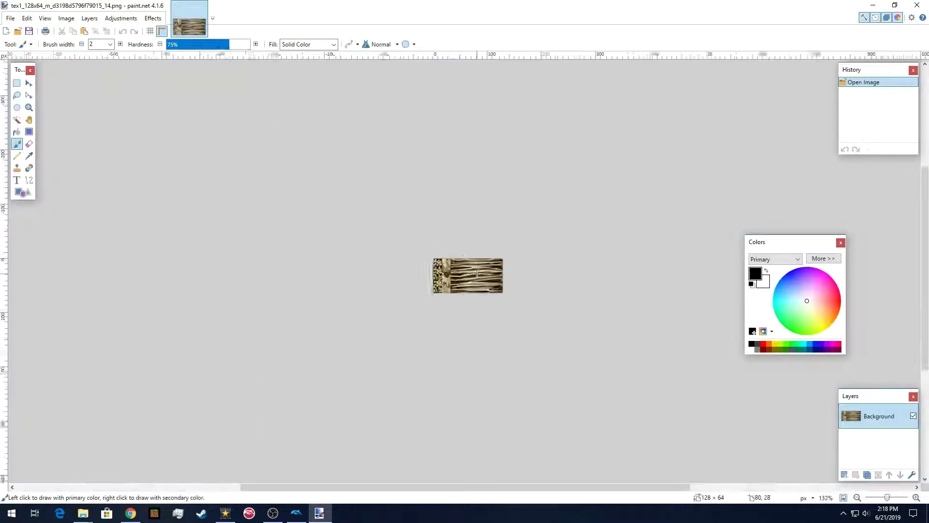
click(121, 18)
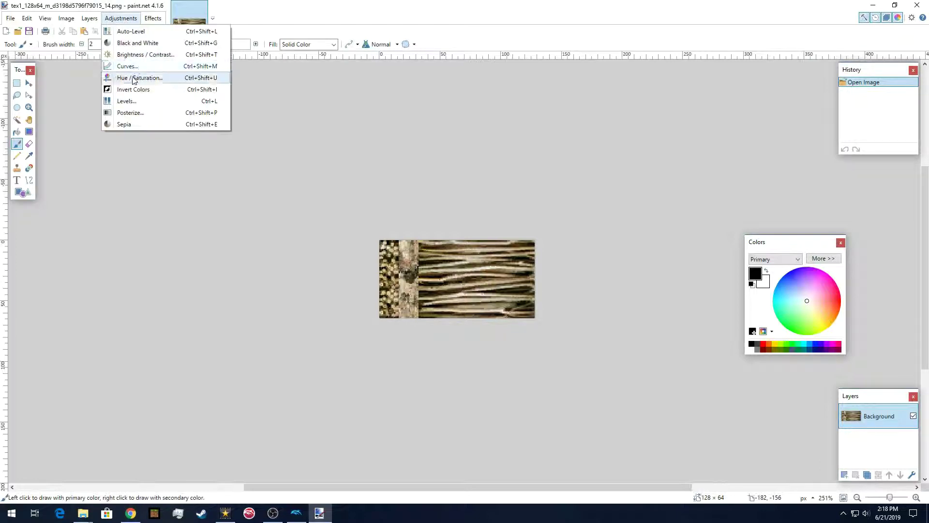
click(134, 79)
drag(442, 231, 464, 232)
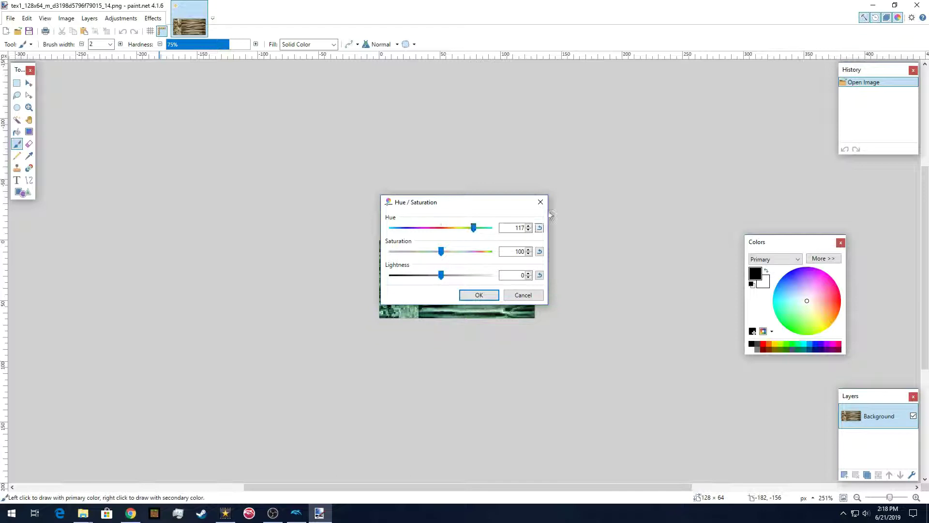
click(489, 293)
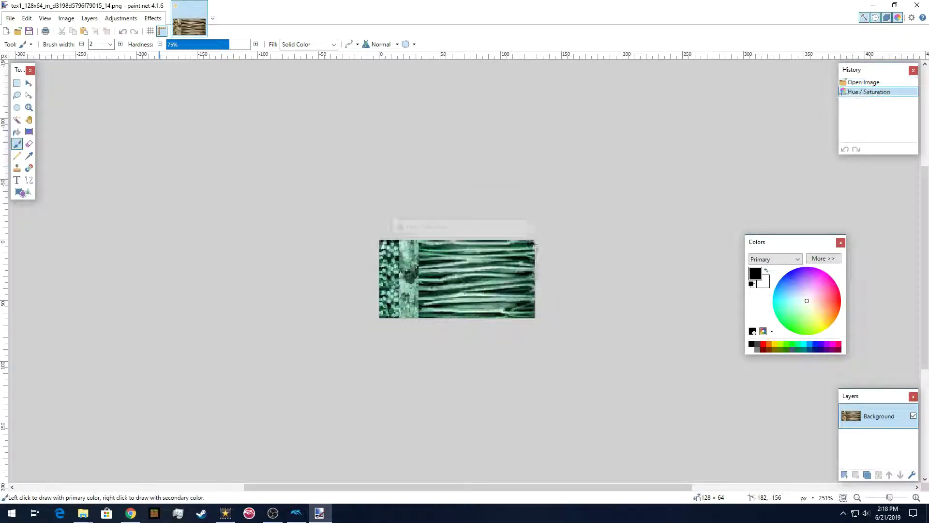
Step: Save the green texture as PNG and close paint.net, keeping the changes
click(29, 31)
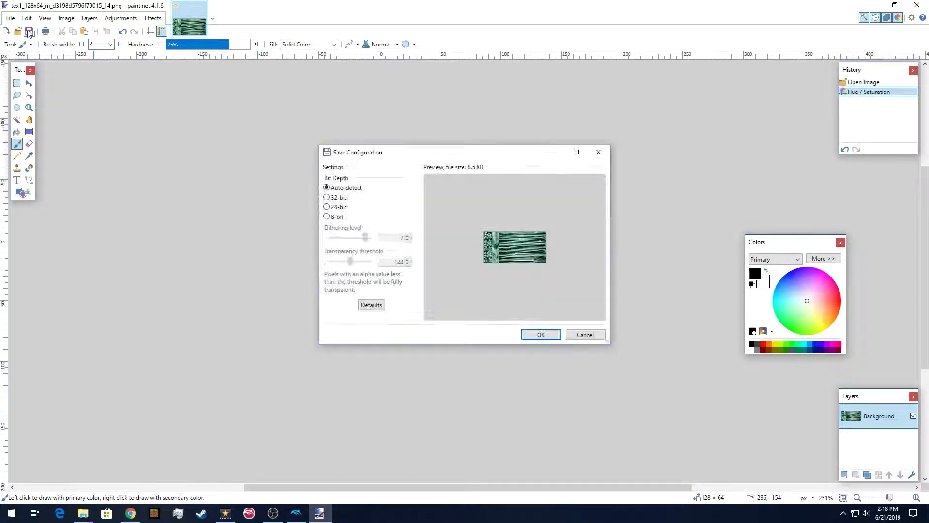
click(552, 335)
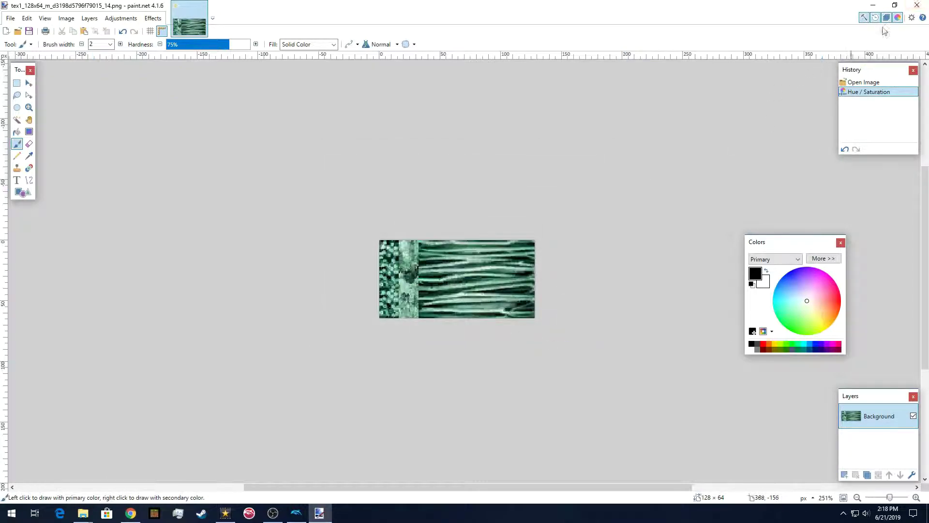
click(916, 5)
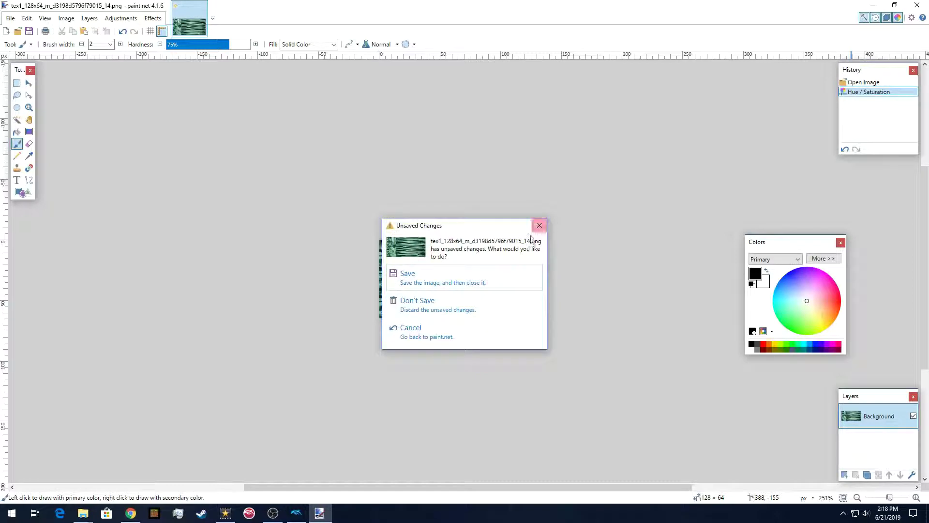
click(424, 282)
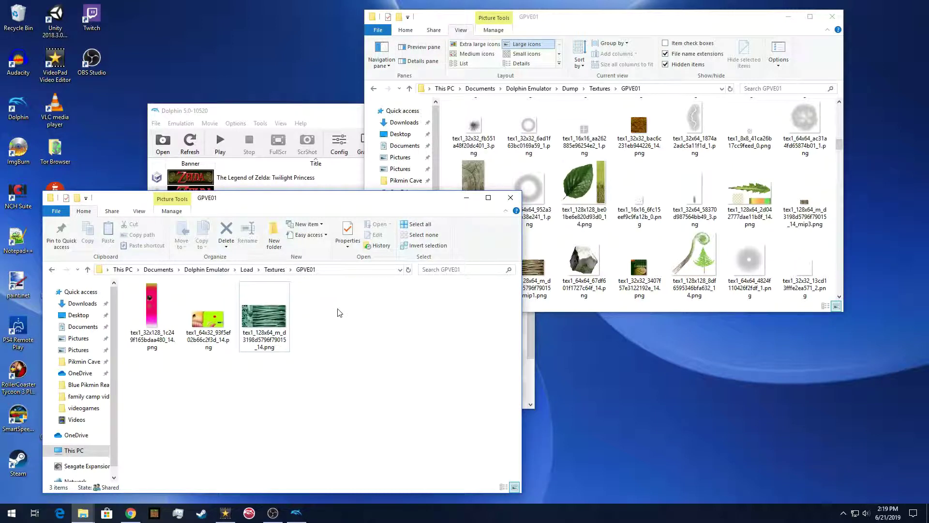
Step: Bring the Dolphin game list window in front of the Explorer windows
click(270, 110)
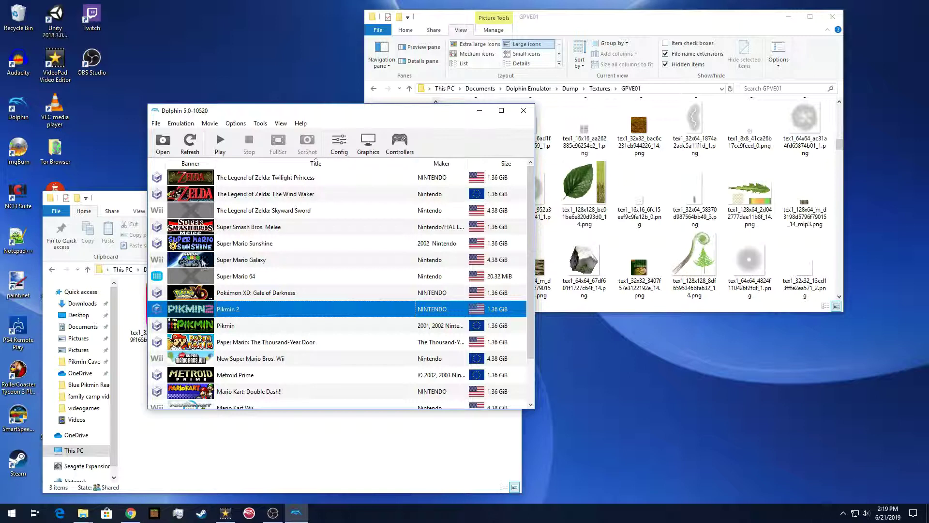
Step: Tick Load Custom Textures on Dolphin's Graphics Advanced tab, then close the settings
click(369, 145)
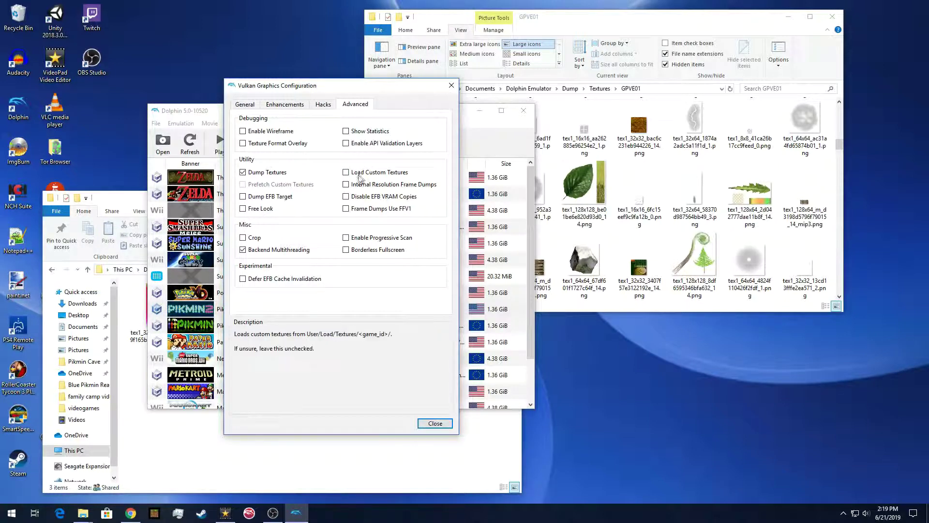
click(347, 175)
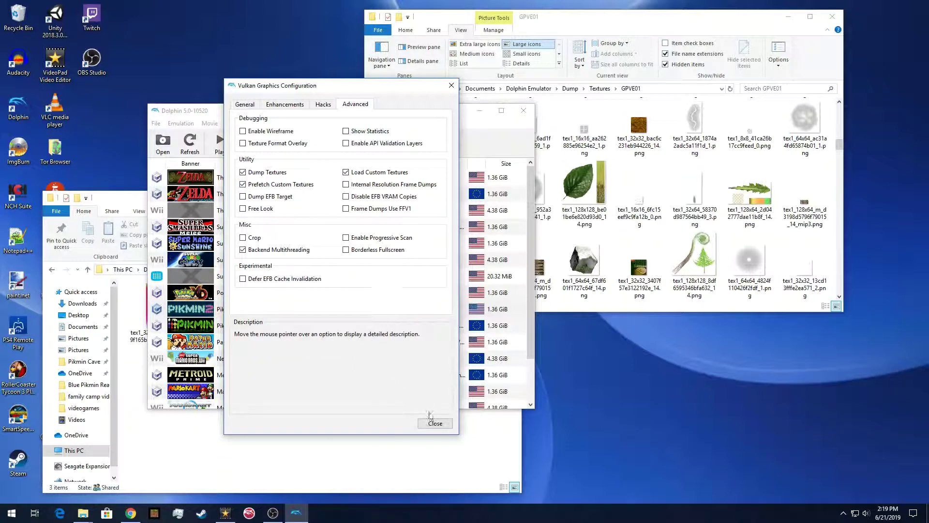
click(434, 423)
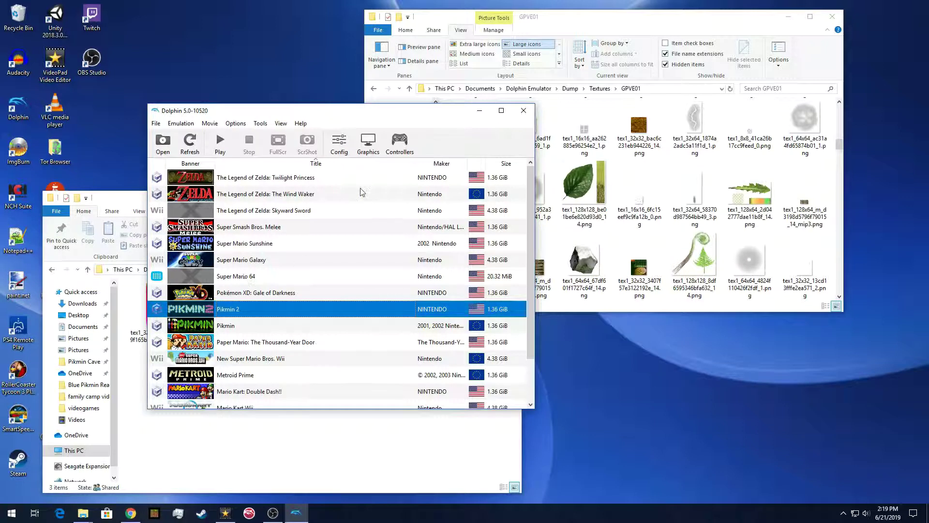
Step: Move the Dolphin window aside and continue Pikmin 2 past the health and safety warning
drag(353, 113, 517, 93)
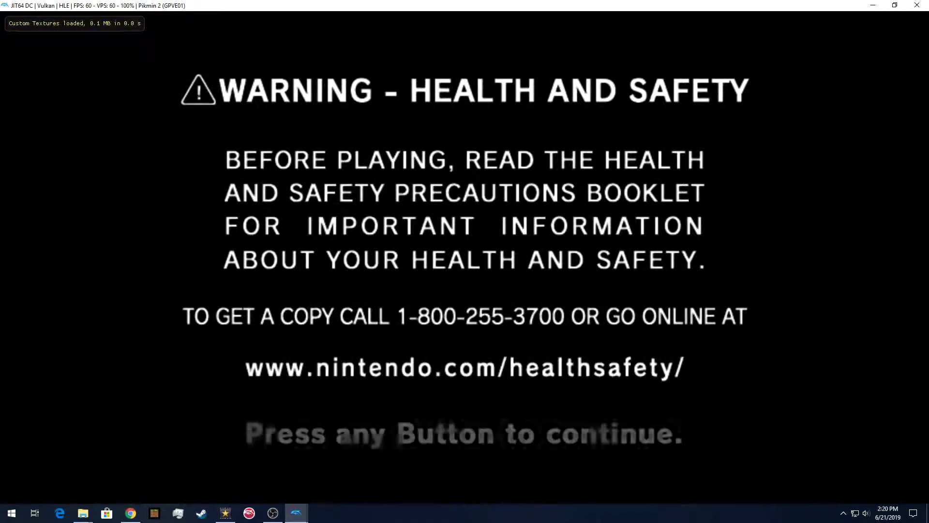
key(Return)
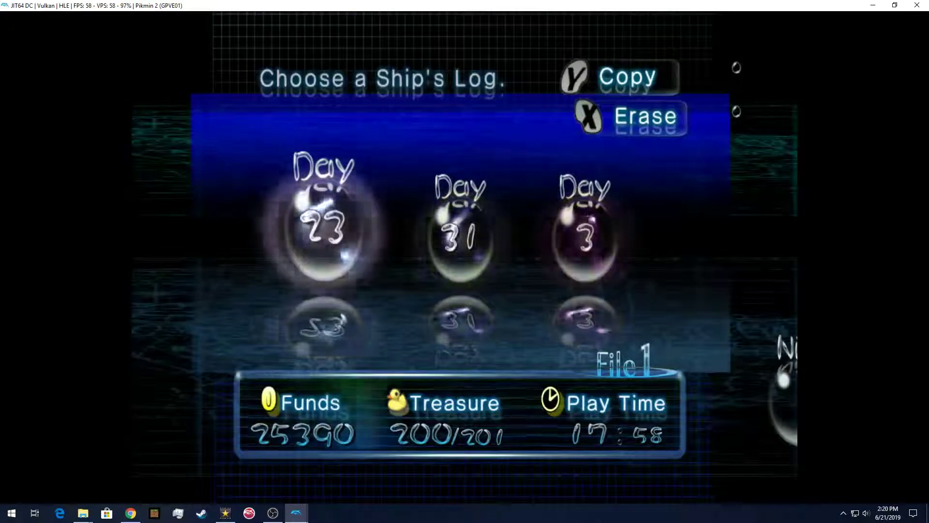
Step: Load the Day 23 save, land at Perplexing Pool to inspect textures, then stop the game
key(x)
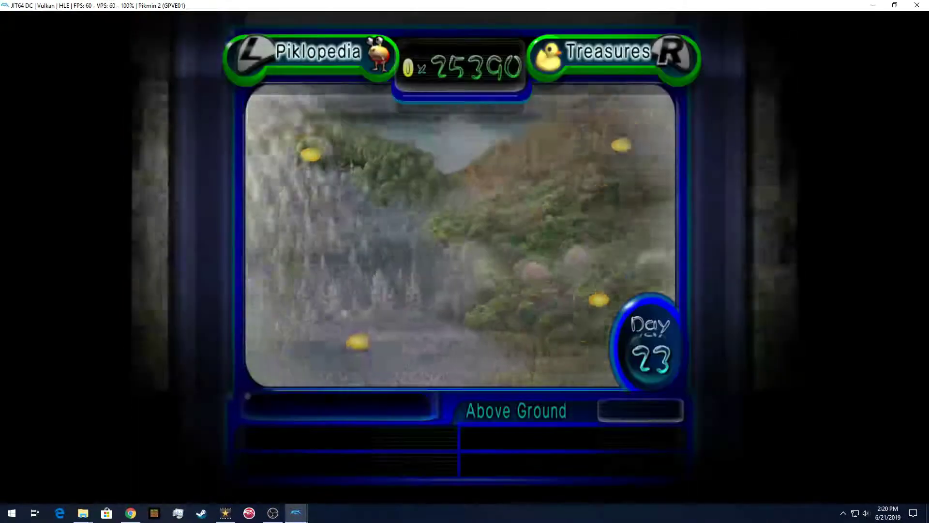
key(Up)
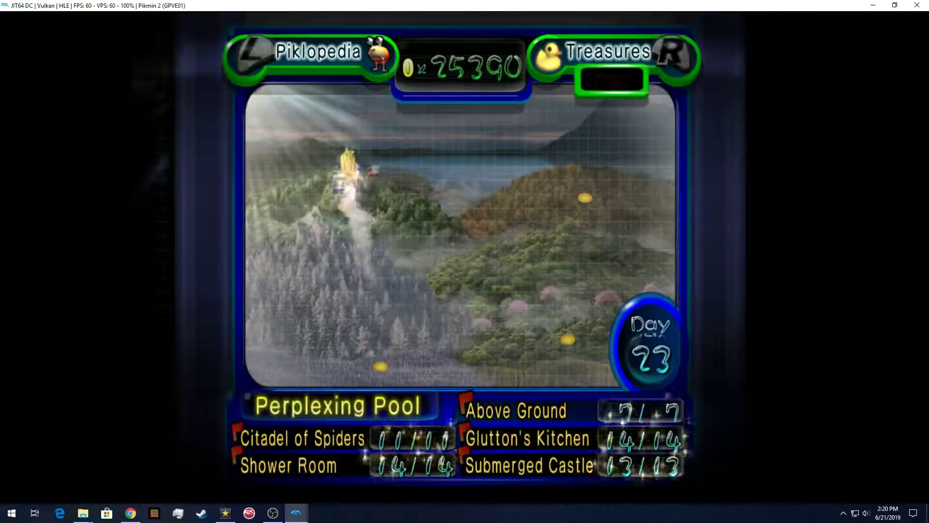
key(x)
key(x)
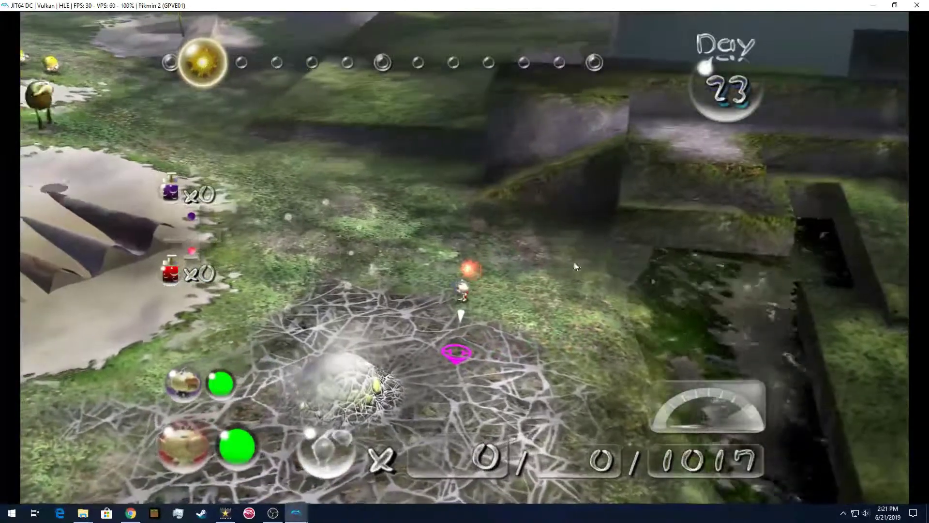
click(916, 5)
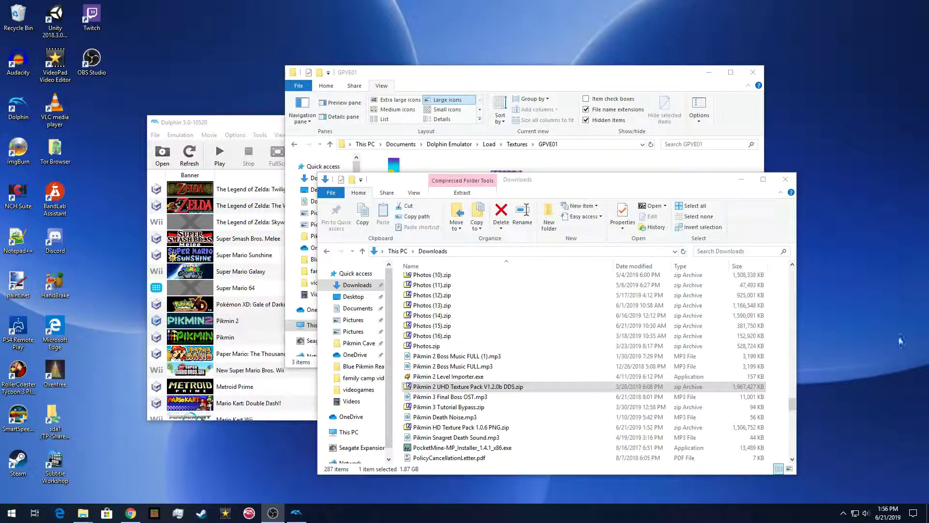
Step: Open Pikmin 2 UHD Texture Pack V1.2.0b DDS.zip from the Downloads window in 7-Zip
drag(633, 189, 624, 180)
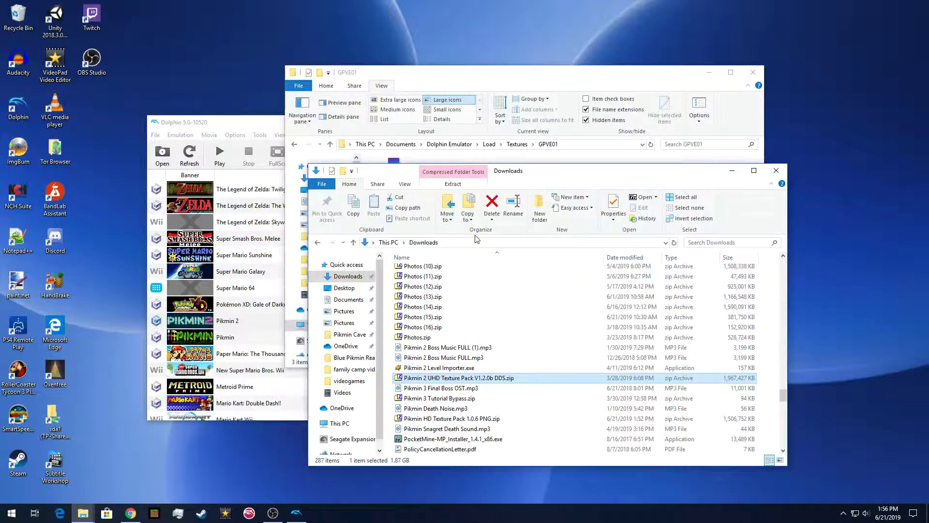
double_click(486, 377)
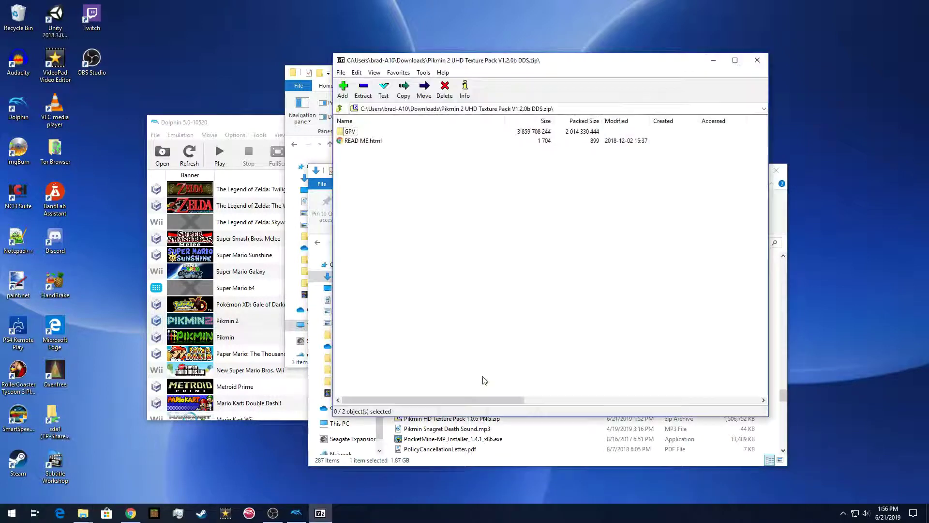
Step: Move the 7-Zip window aside and browse GPV > ENEMIES to view its 119 .dds textures
drag(608, 64, 333, 21)
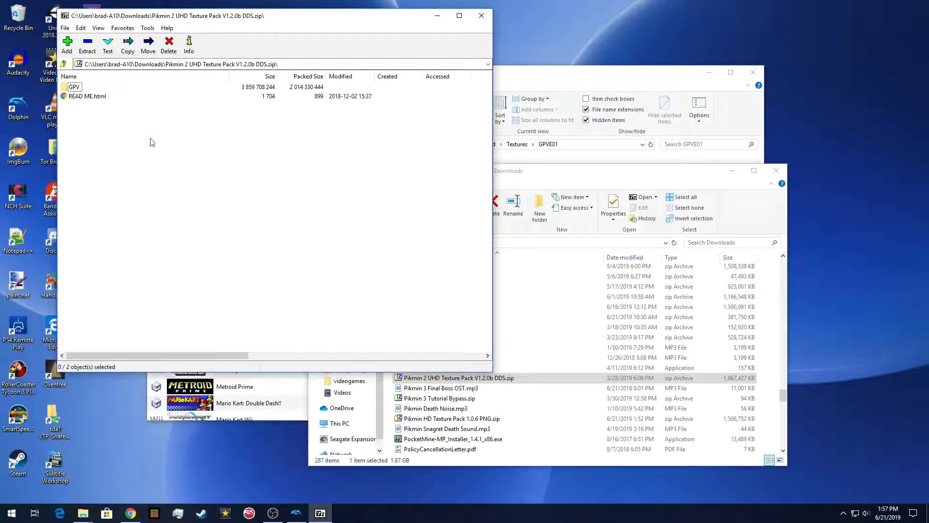
double_click(75, 87)
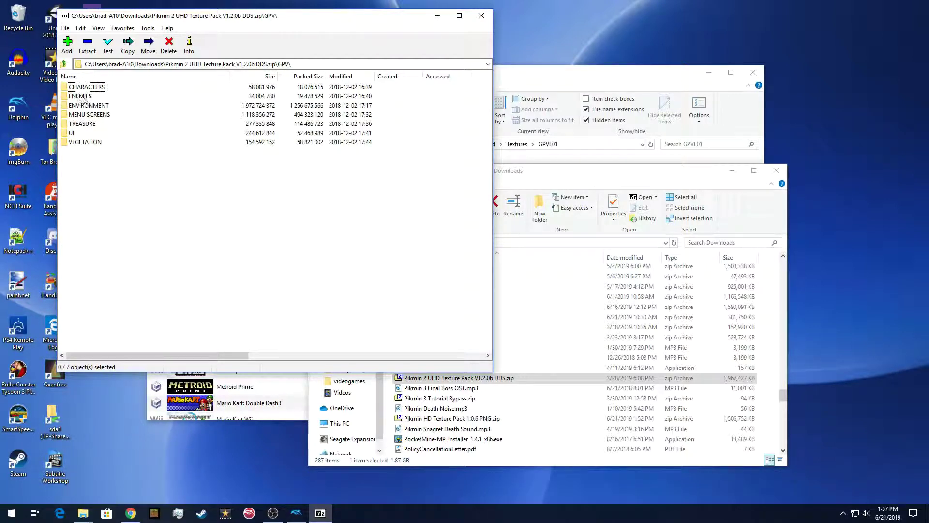
double_click(80, 97)
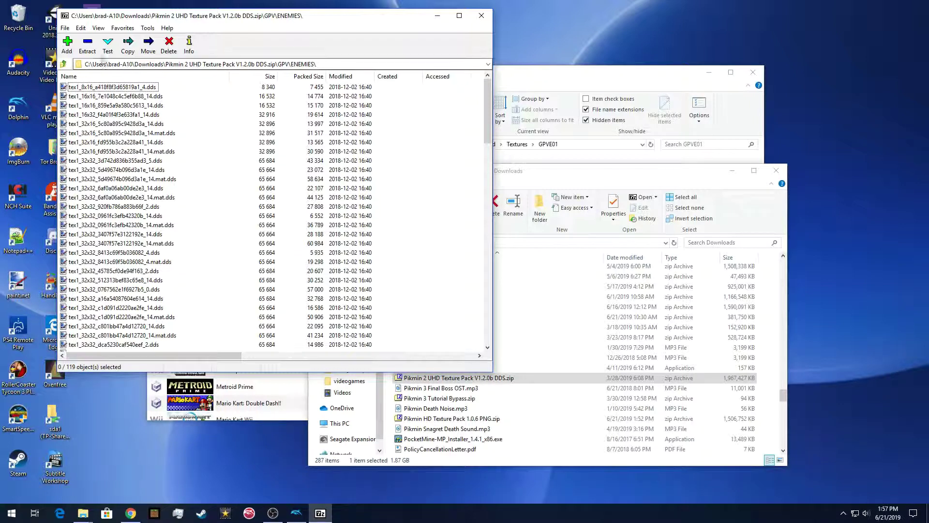
Step: Return to the archive's top level, close 7-Zip, and reopen the texture pack archive
click(63, 65)
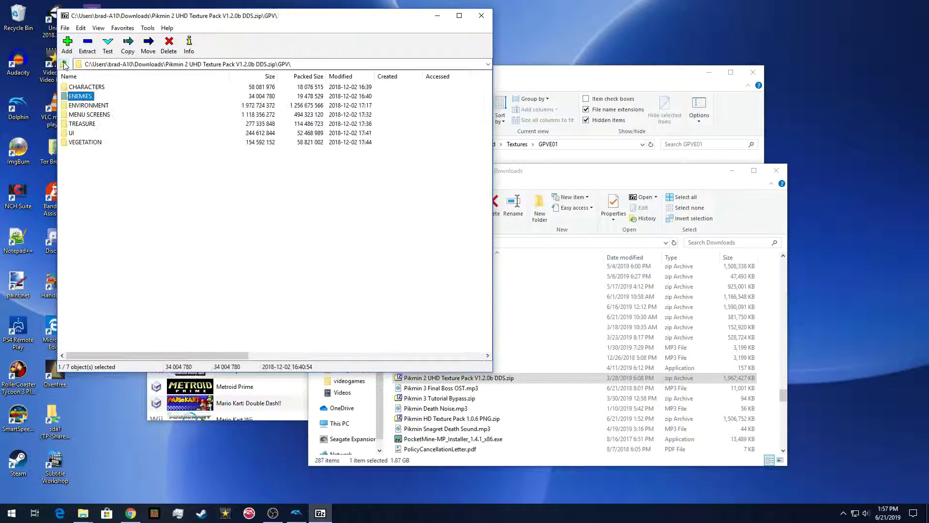
click(113, 172)
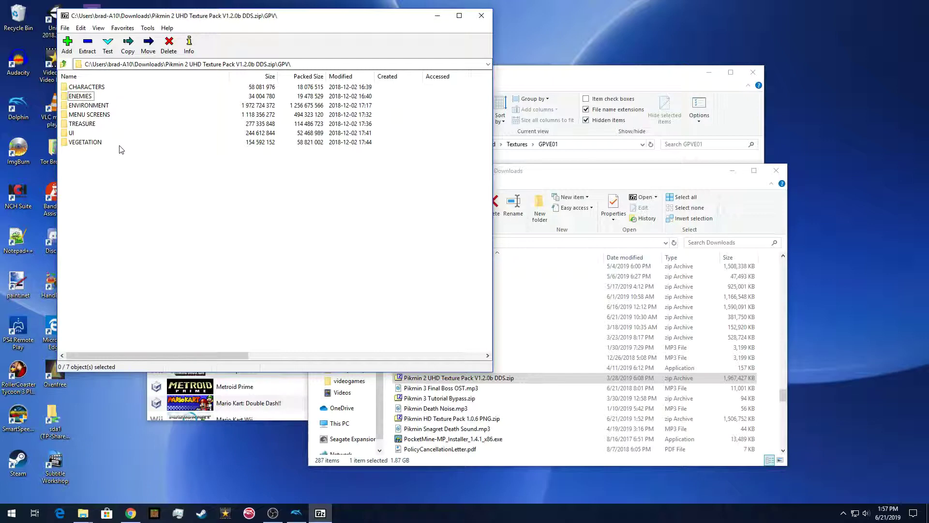
click(64, 64)
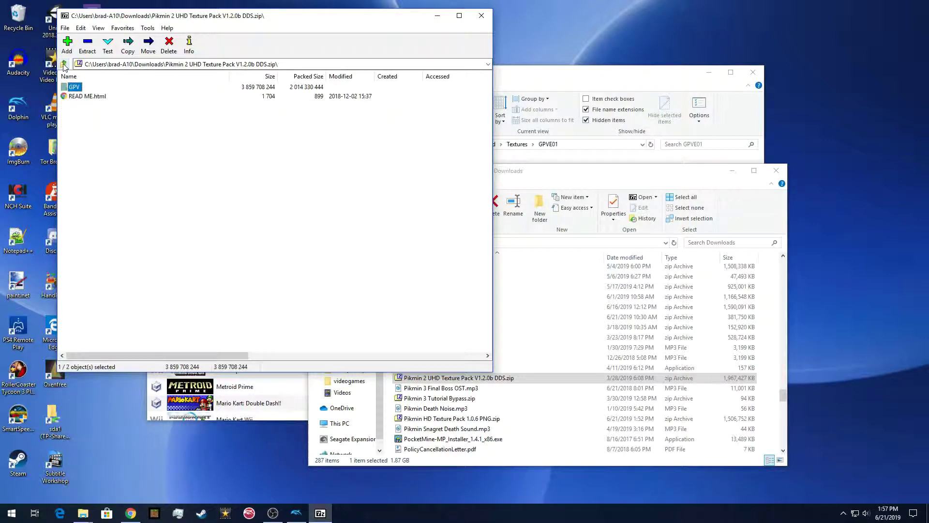
click(482, 16)
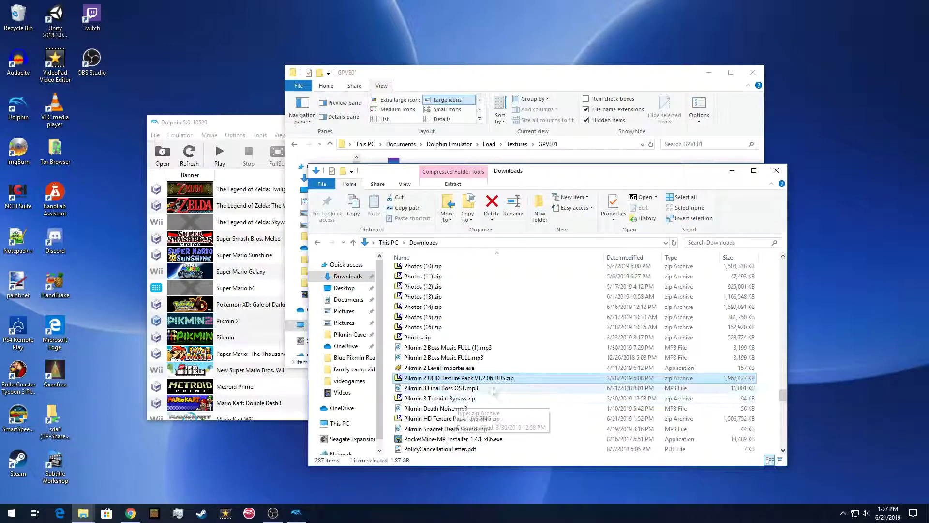
double_click(448, 378)
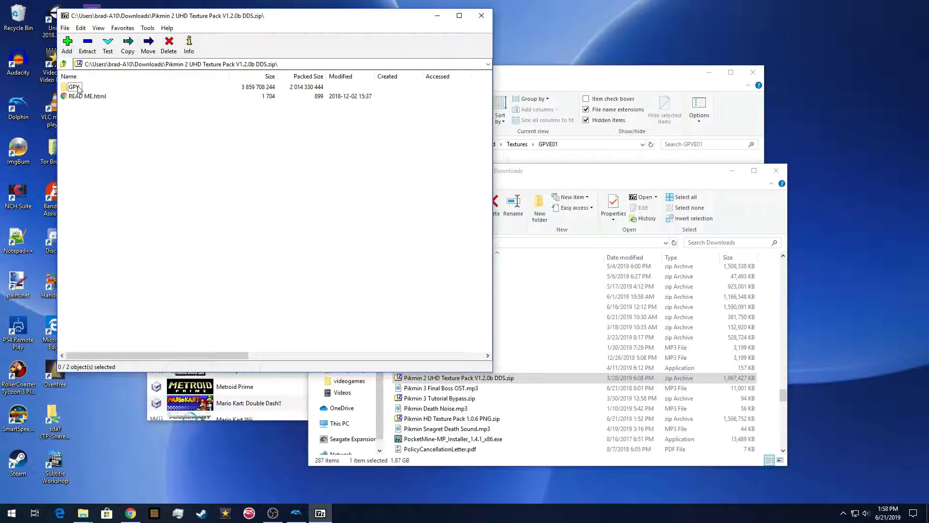
Step: Drag the seven GPV folders, CHARACTERS through VEGETATION, from the archive into Load\Textures\GPVE01
click(518, 73)
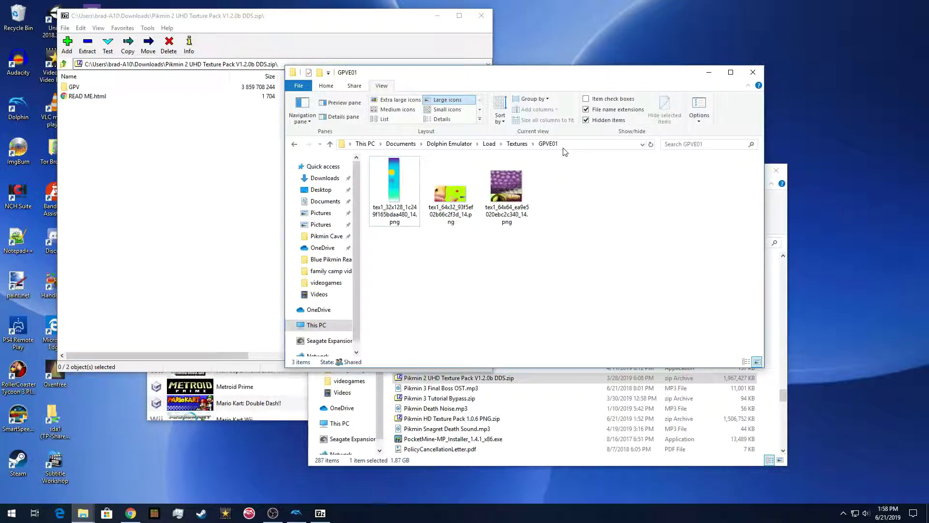
double_click(83, 89)
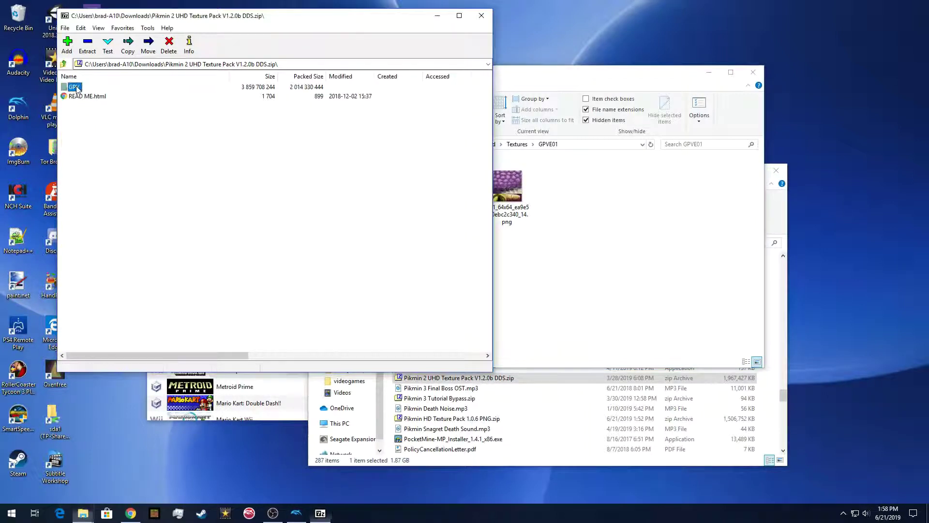
click(97, 89)
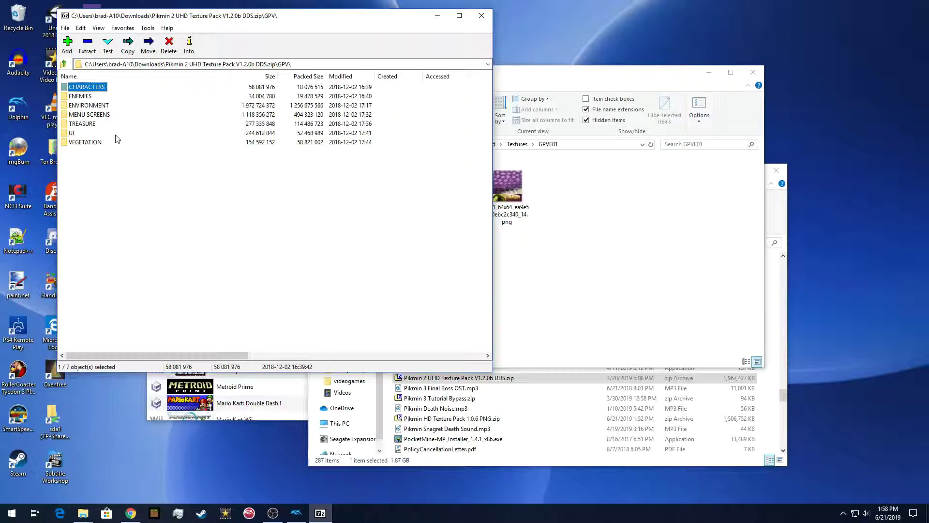
shift+click(97, 144)
drag(94, 115, 620, 257)
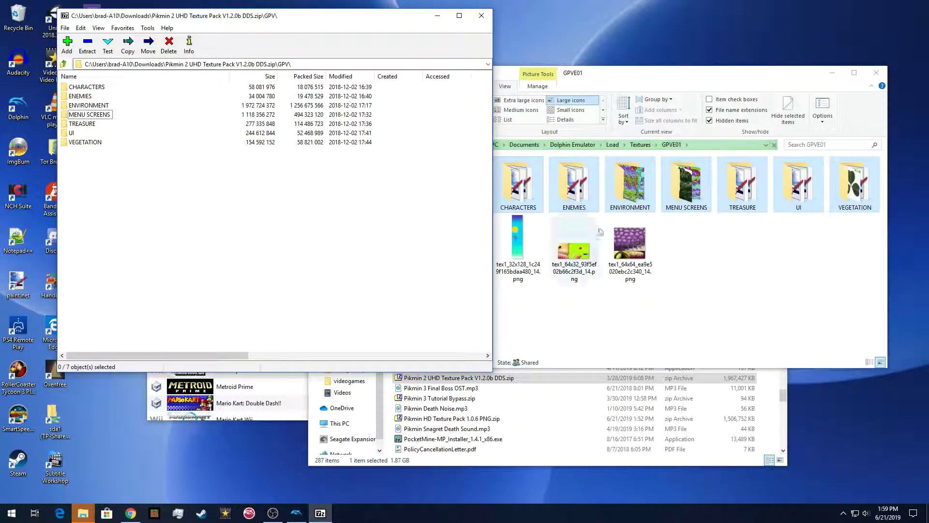
Step: Open GPVE01\ENEMIES, scroll through its 119 .dds thumbnails, and reveal the folder's full path
click(697, 266)
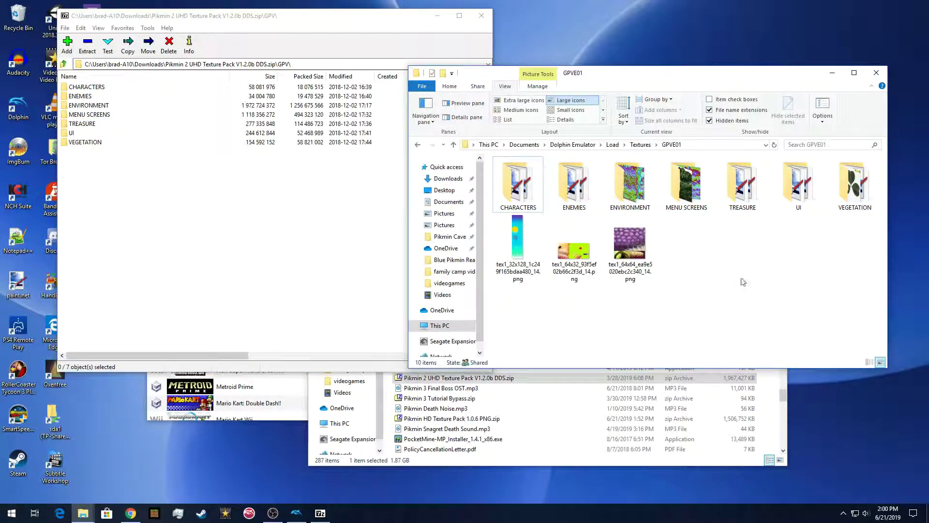
double_click(573, 187)
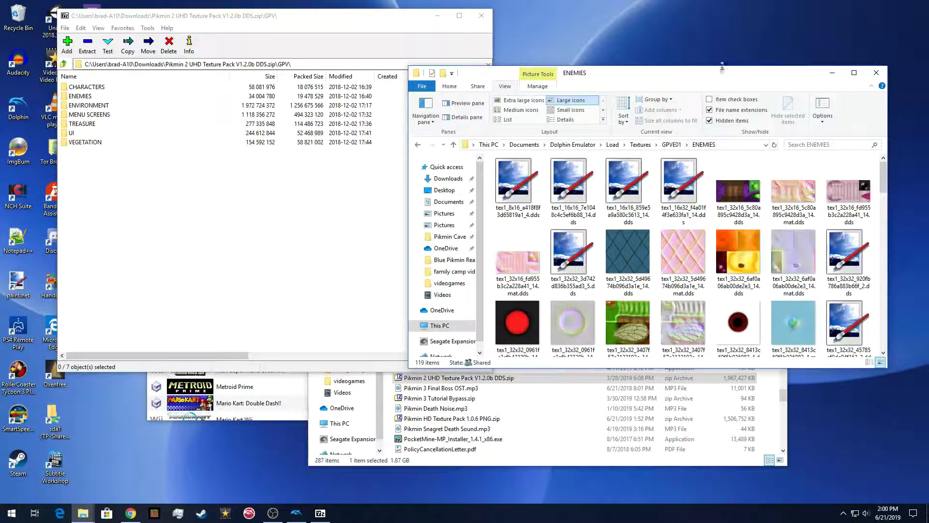
drag(722, 66, 645, 28)
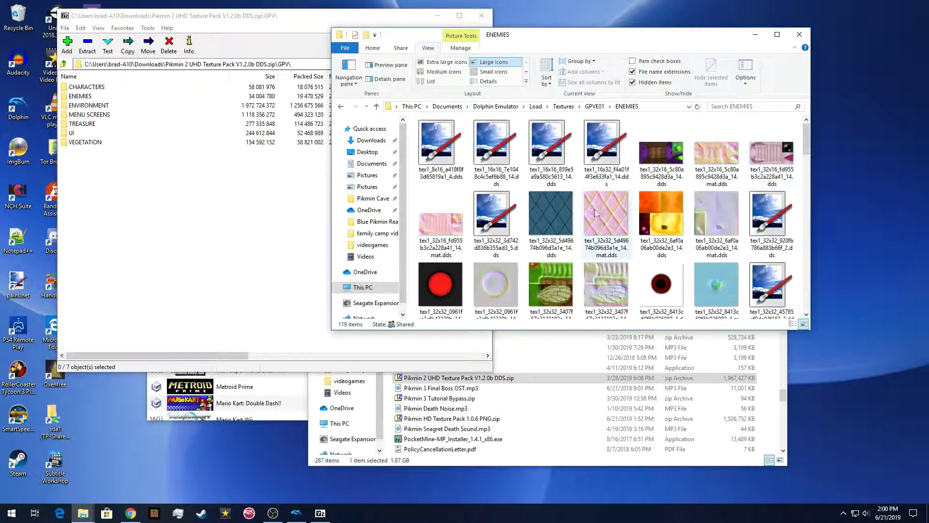
scroll(591, 208, down, 2)
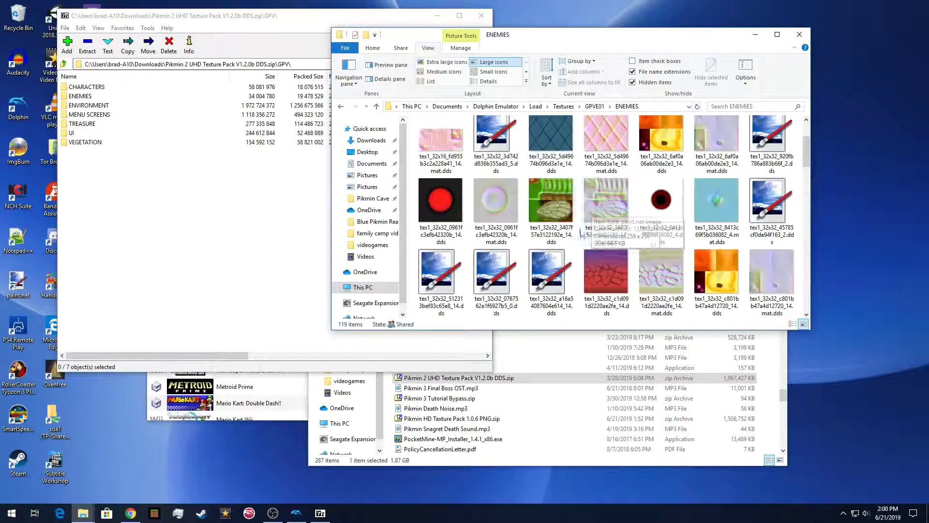
scroll(555, 217, down, 3)
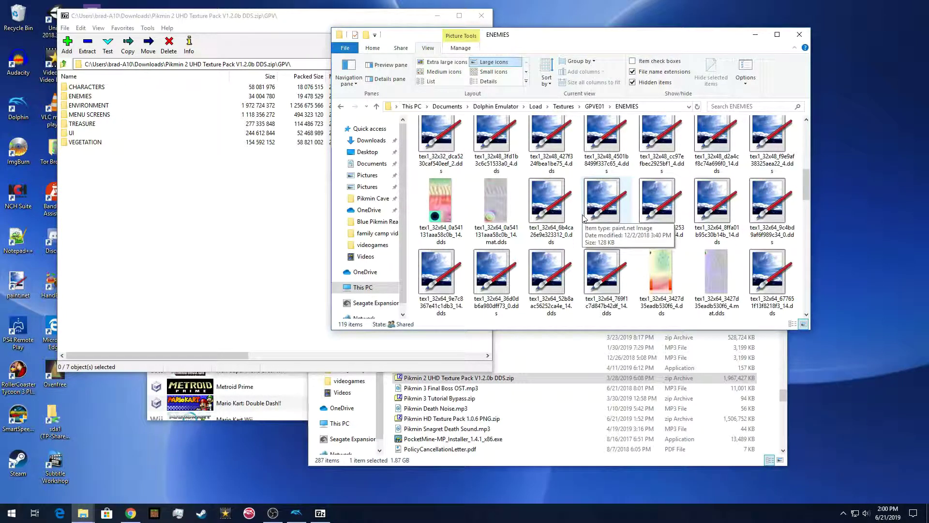
scroll(596, 216, down, 3)
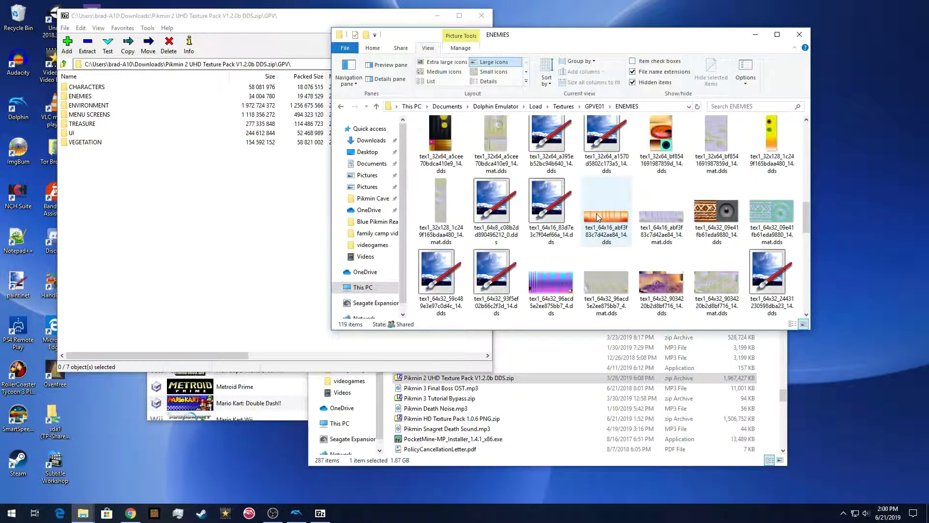
mouse_move(607, 224)
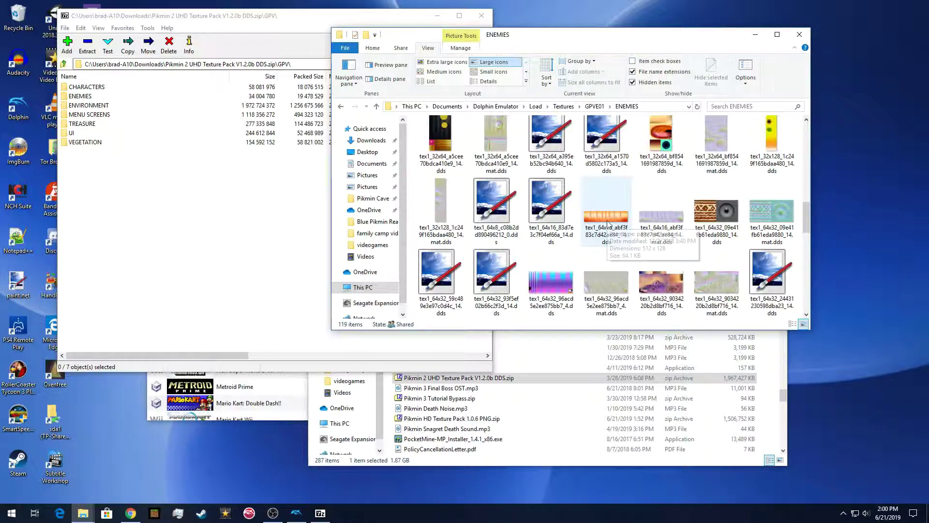
scroll(608, 223, up, 5)
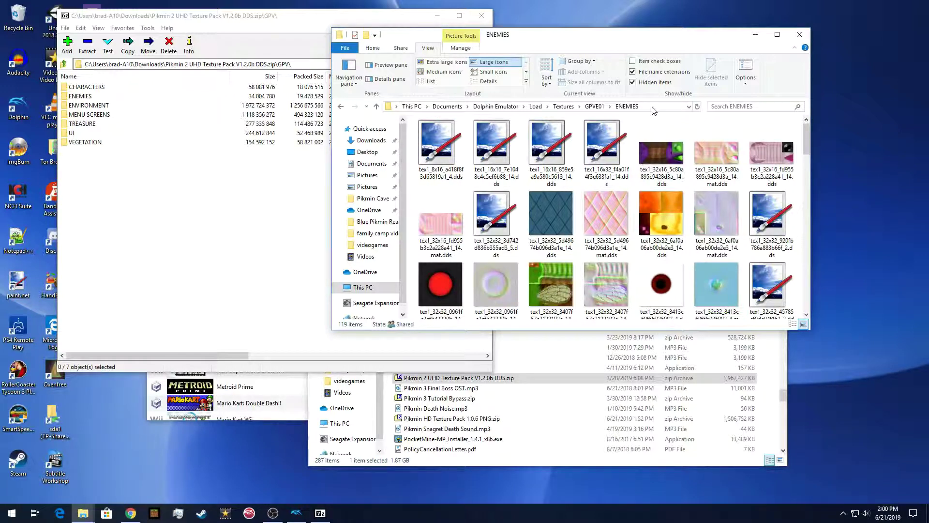
click(624, 106)
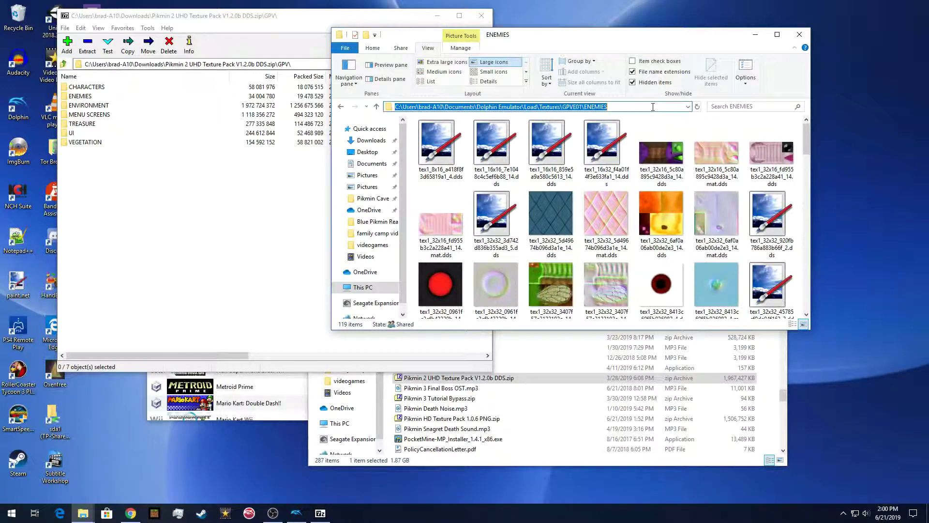
click(636, 257)
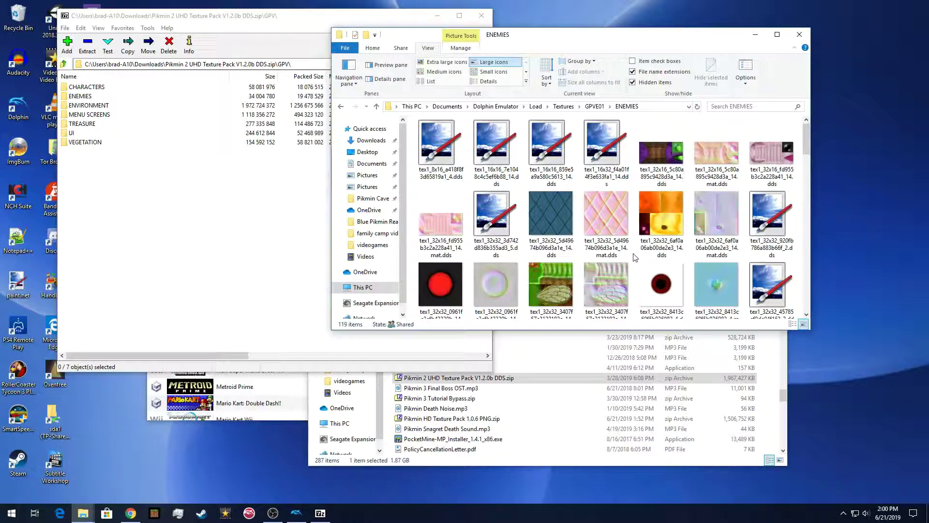
scroll(627, 235, down, 1)
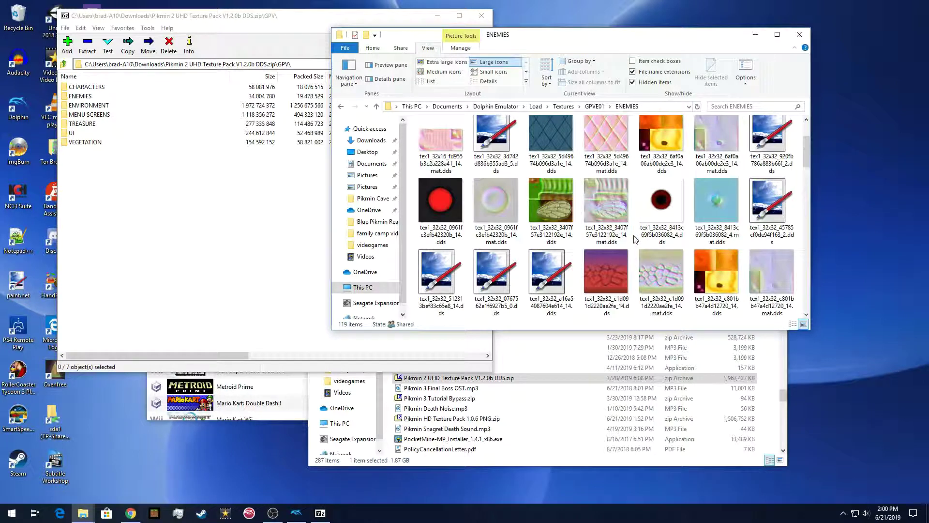
scroll(635, 239, down, 2)
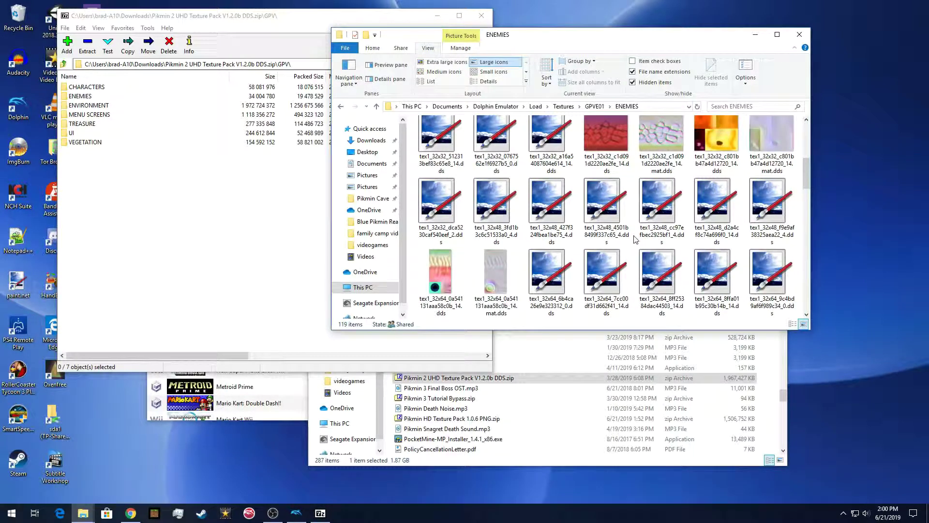